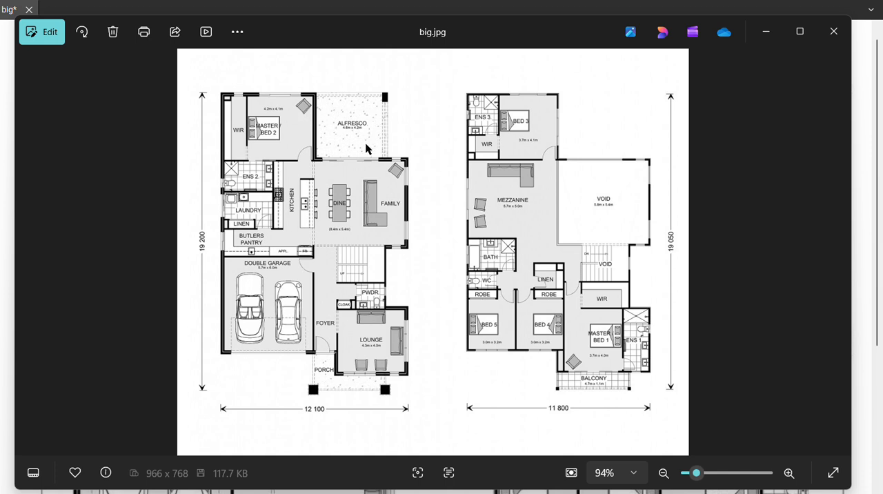
Switch back to the floor plan PDF and start calibrating a custom scale for the current page.
{"action": "left_click", "coordinate": [6, 130]}
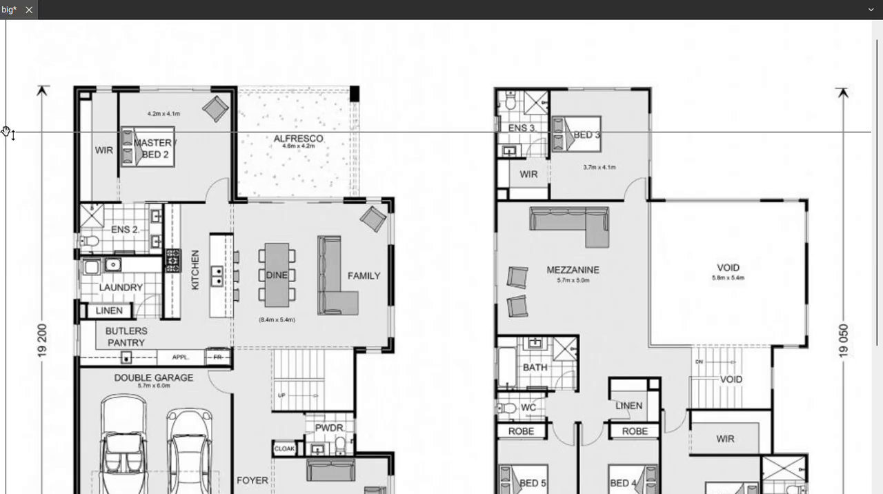
{"action": "scroll", "coordinate": [287, 196], "scroll_direction": "down", "scroll_amount": 3}
{"action": "scroll", "coordinate": [436, 228], "scroll_direction": "down", "scroll_amount": 2}
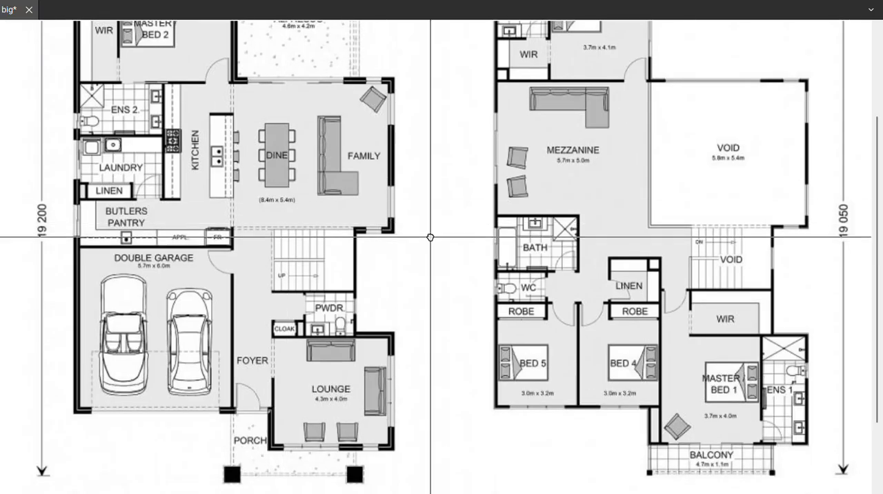
{"action": "scroll", "coordinate": [435, 235], "scroll_direction": "down", "scroll_amount": 2}
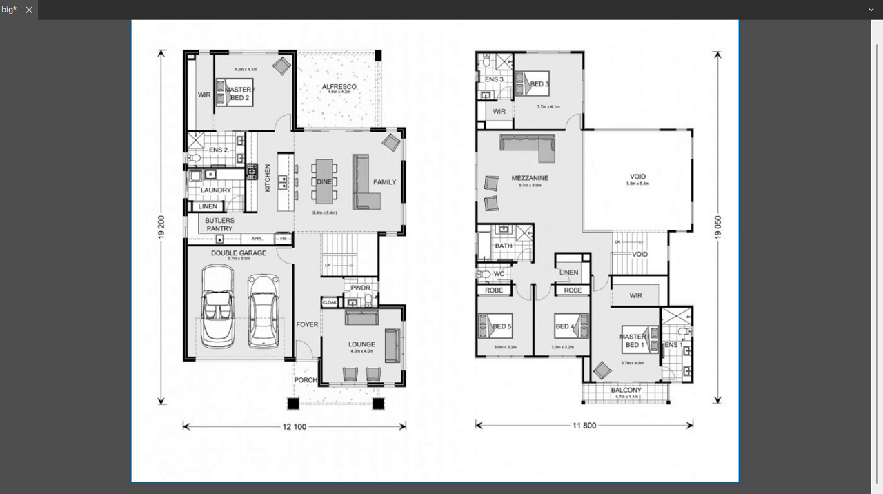
{"action": "left_click", "coordinate": [285, 204]}
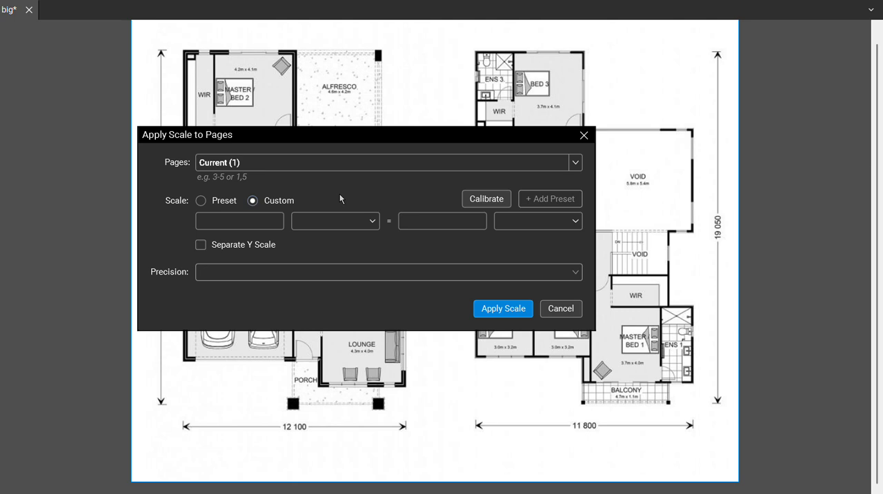
{"action": "left_click", "coordinate": [492, 200]}
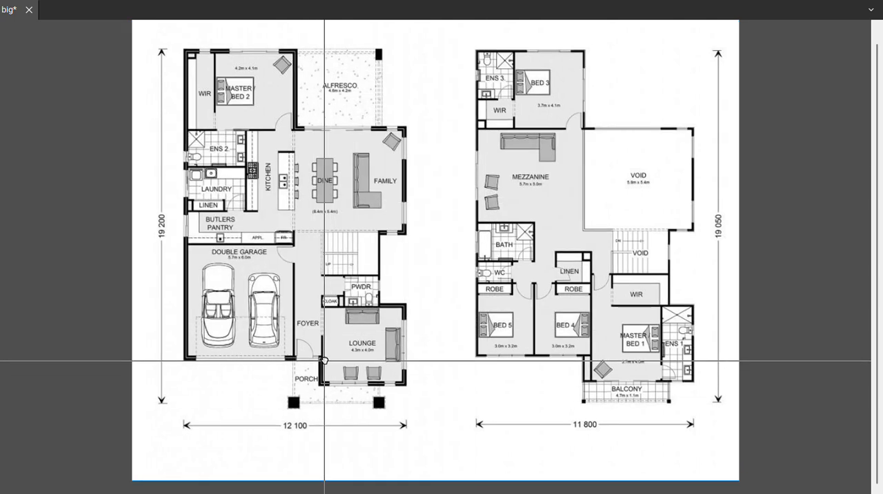
Calibrate the scale between the arrow tips of the ground floor's 12 100 dimension line, setting the distance to 12.1 m.
{"action": "left_click_drag", "start_coordinate": [325, 362], "coordinate": [394, 255]}
{"action": "scroll", "coordinate": [300, 333], "scroll_direction": "up", "scroll_amount": 2}
{"action": "left_click_drag", "start_coordinate": [361, 399], "coordinate": [344, 339]}
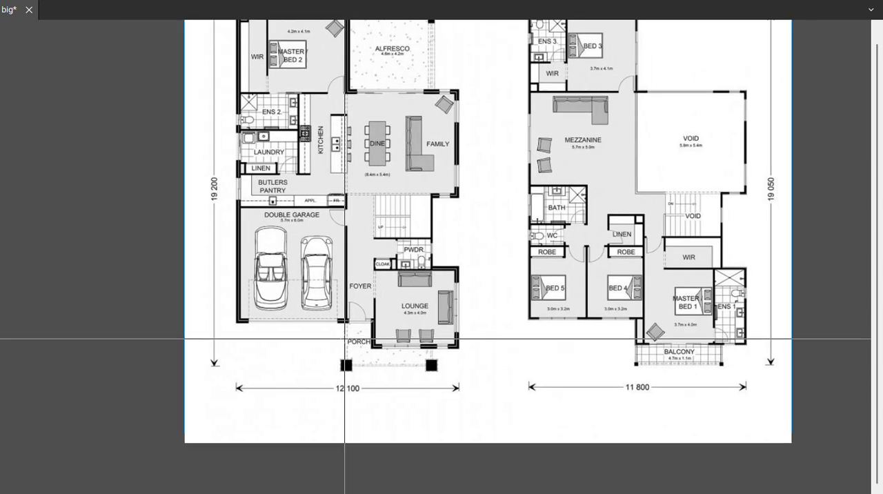
{"action": "scroll", "coordinate": [344, 385], "scroll_direction": "up", "scroll_amount": 3}
{"action": "scroll", "coordinate": [344, 385], "scroll_direction": "up", "scroll_amount": 3}
{"action": "scroll", "coordinate": [347, 392], "scroll_direction": "down", "scroll_amount": 1}
{"action": "left_click_drag", "start_coordinate": [348, 393], "coordinate": [369, 356]}
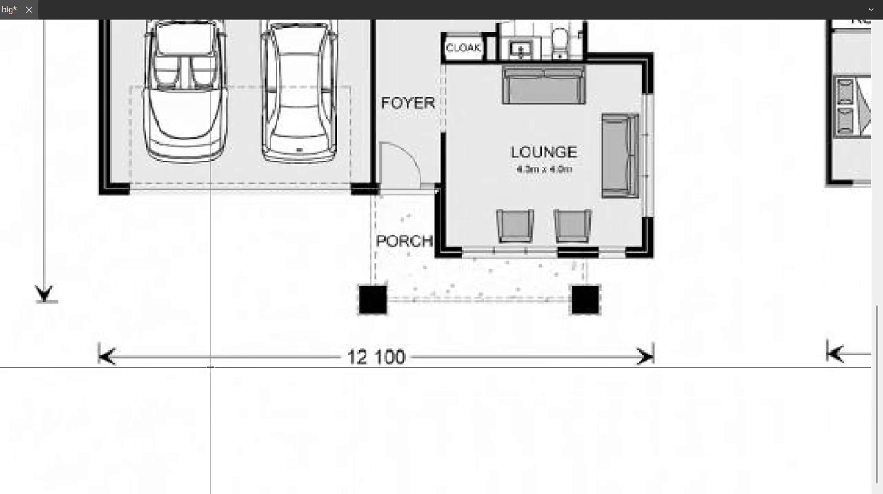
{"action": "left_click_drag", "start_coordinate": [138, 357], "coordinate": [204, 334]}
{"action": "scroll", "coordinate": [167, 336], "scroll_direction": "up", "scroll_amount": 8}
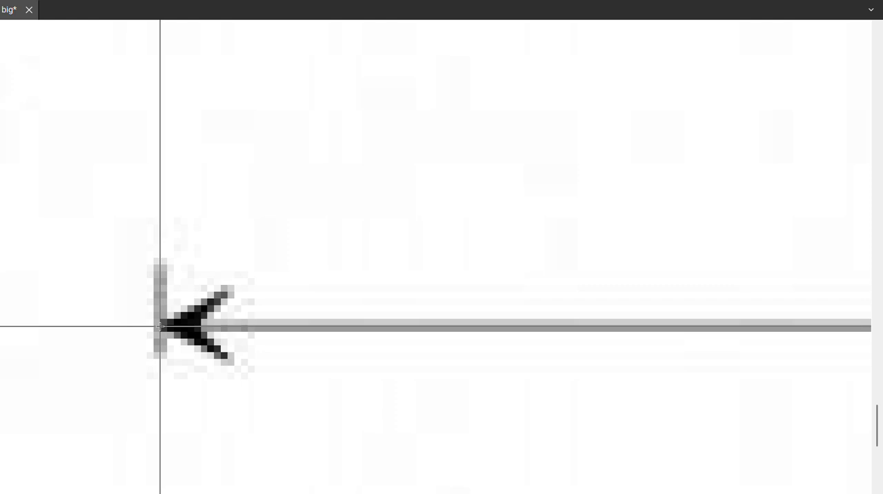
{"action": "left_click", "coordinate": [160, 326]}
{"action": "scroll", "coordinate": [160, 326], "scroll_direction": "down", "scroll_amount": 8}
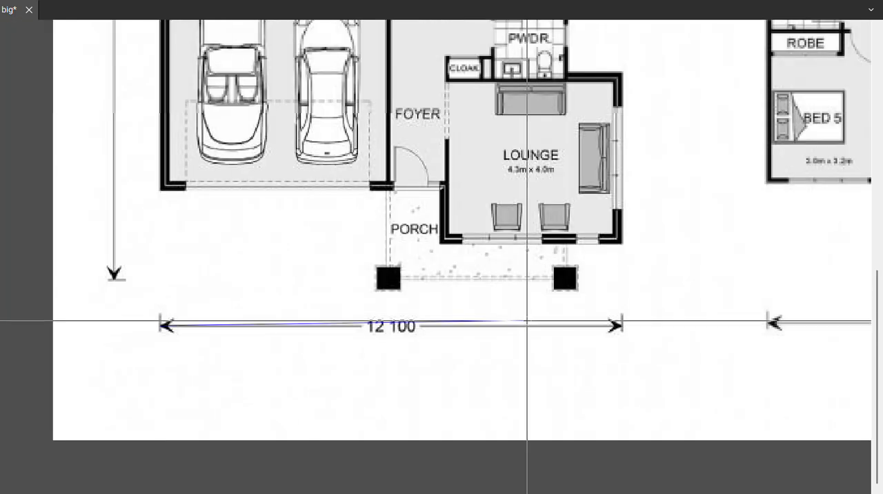
{"action": "scroll", "coordinate": [621, 324], "scroll_direction": "up", "scroll_amount": 8}
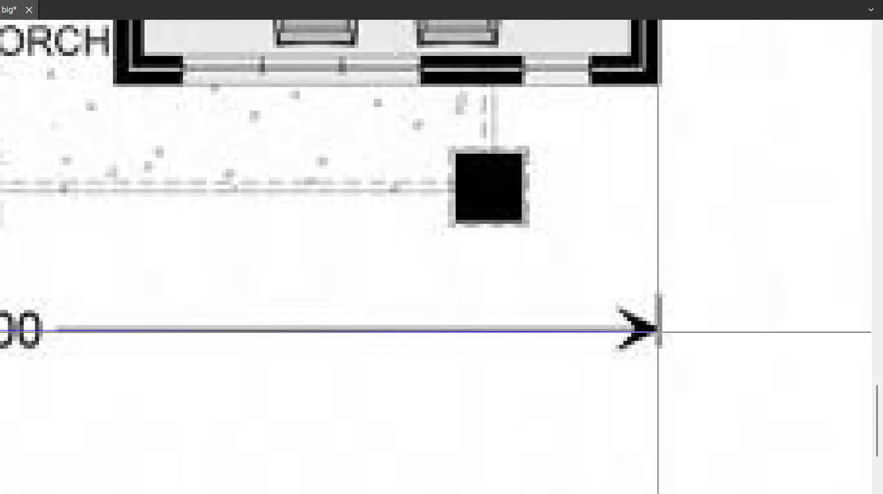
{"action": "left_click", "coordinate": [659, 329]}
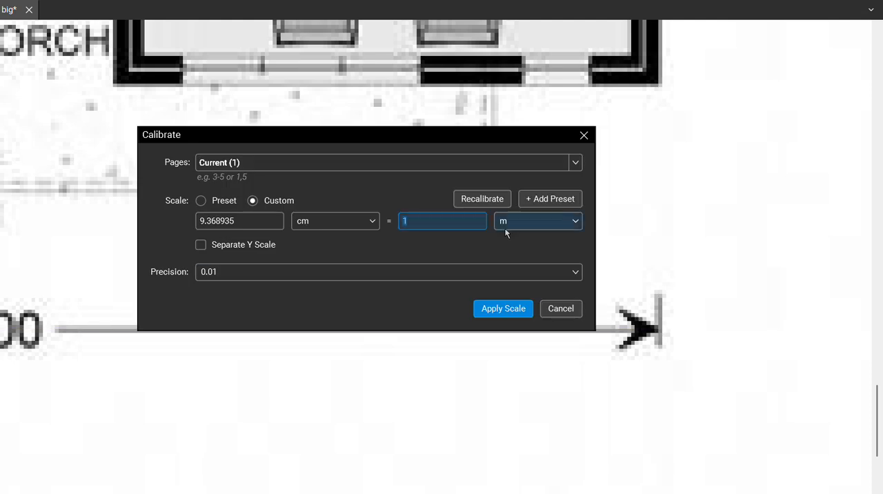
{"action": "type", "text": "2.1"}
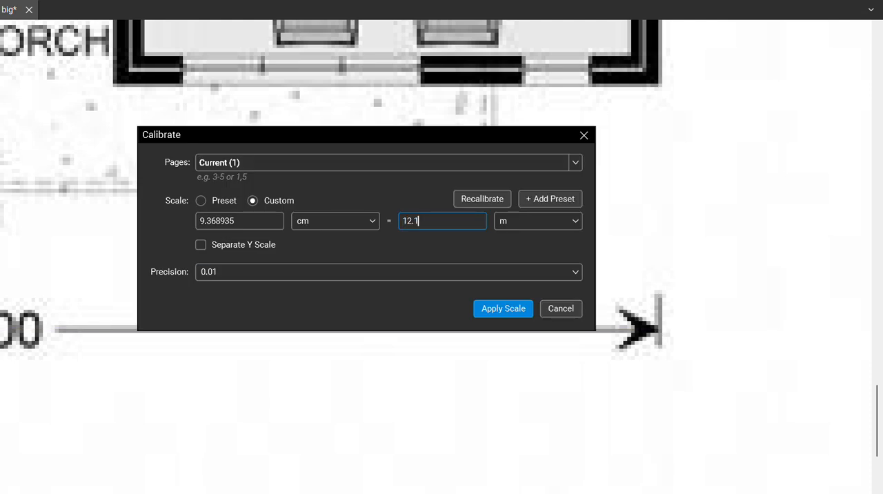
Calibrate a separate Y scale along the ground floor's 19 200 dimension line as 19.2 m and apply the scale.
{"action": "left_click", "coordinate": [262, 244]}
{"action": "left_click", "coordinate": [486, 245]}
{"action": "scroll", "coordinate": [414, 281], "scroll_direction": "down", "scroll_amount": 5}
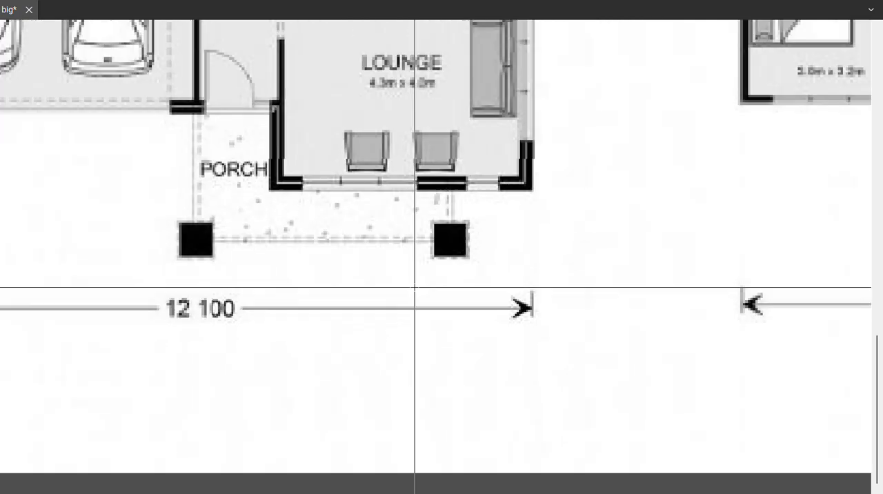
{"action": "scroll", "coordinate": [250, 199], "scroll_direction": "up", "scroll_amount": 3}
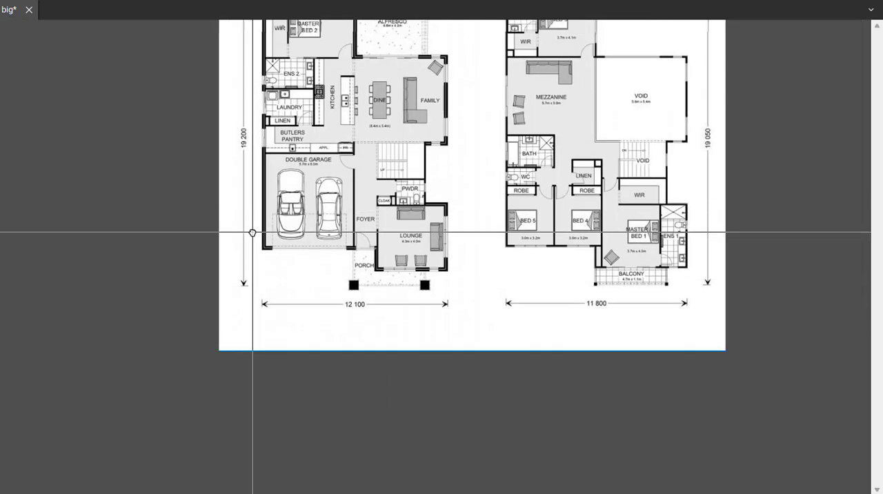
{"action": "scroll", "coordinate": [254, 193], "scroll_direction": "up", "scroll_amount": 5}
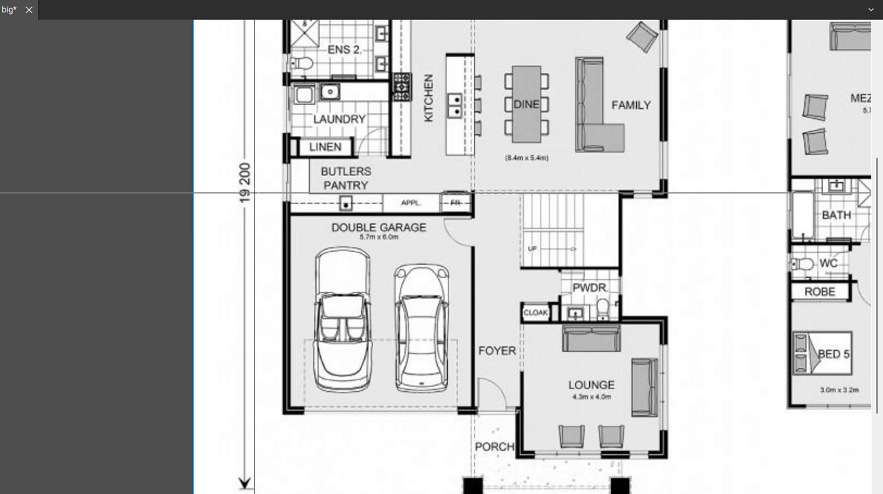
{"action": "scroll", "coordinate": [254, 193], "scroll_direction": "down", "scroll_amount": 3}
{"action": "scroll", "coordinate": [247, 428], "scroll_direction": "up", "scroll_amount": 8}
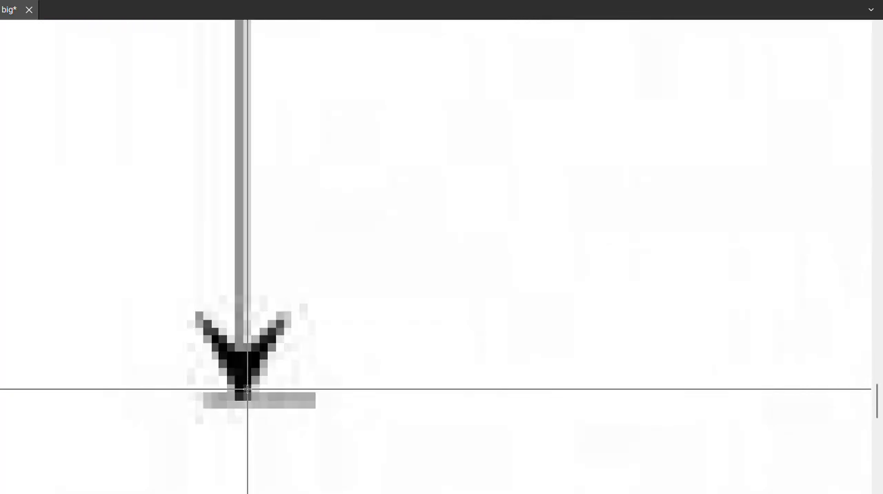
{"action": "scroll", "coordinate": [243, 401], "scroll_direction": "down", "scroll_amount": 8}
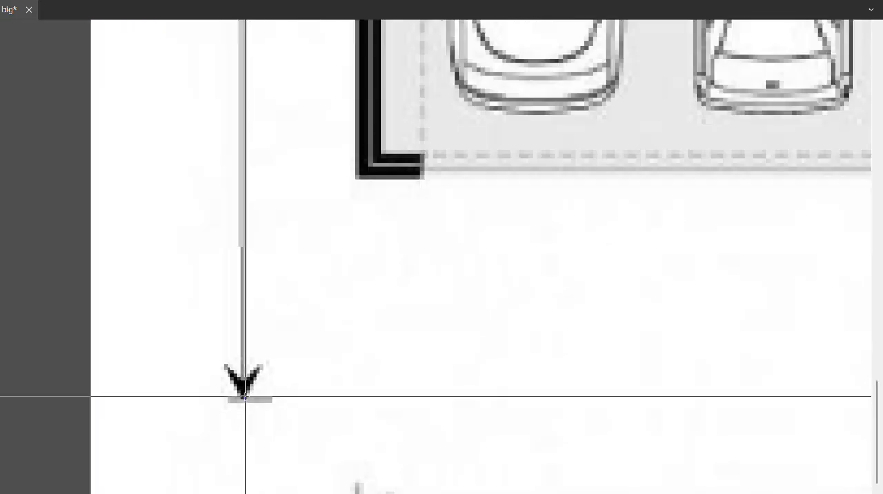
{"action": "scroll", "coordinate": [247, 328], "scroll_direction": "up", "scroll_amount": 2}
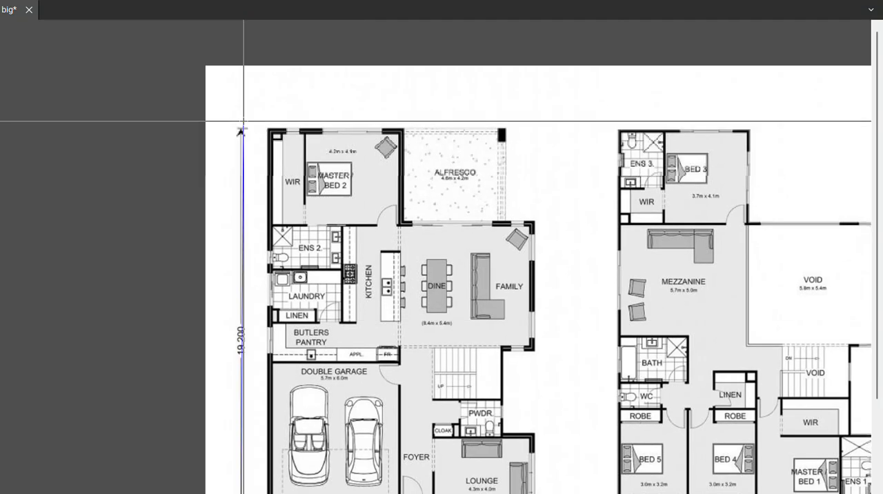
{"action": "scroll", "coordinate": [243, 123], "scroll_direction": "up", "scroll_amount": 8}
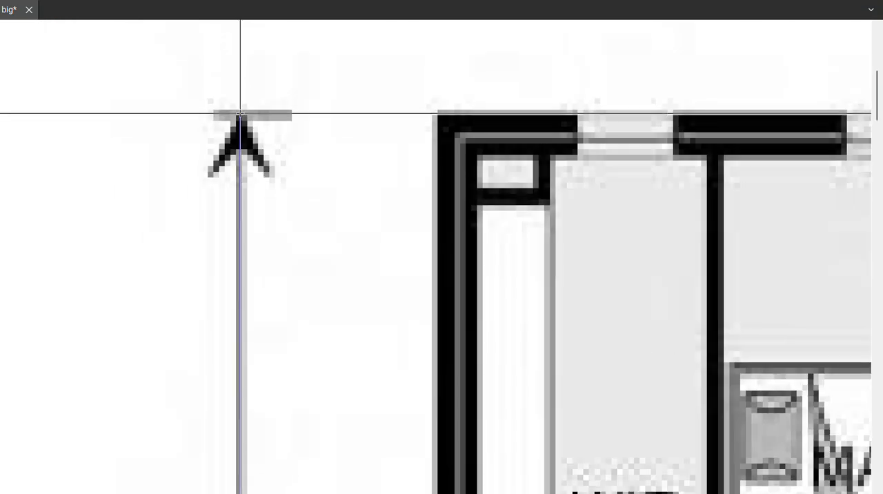
{"action": "left_click", "coordinate": [240, 111]}
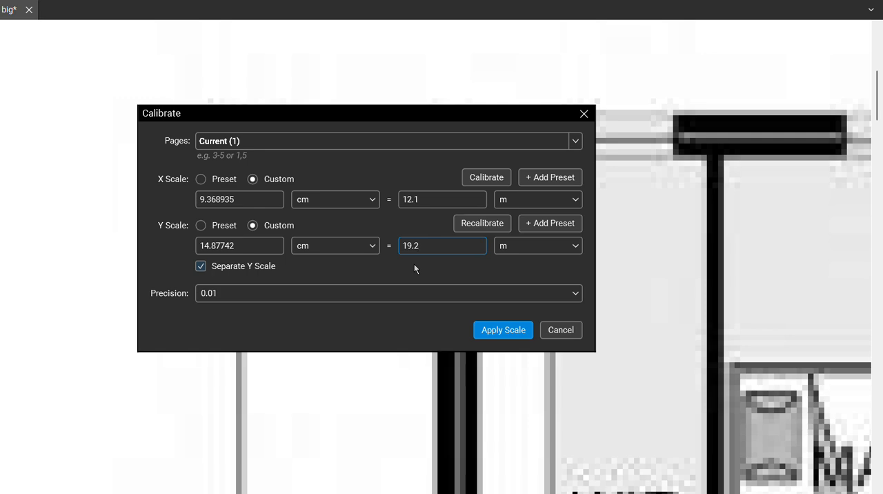
{"action": "left_click", "coordinate": [487, 330]}
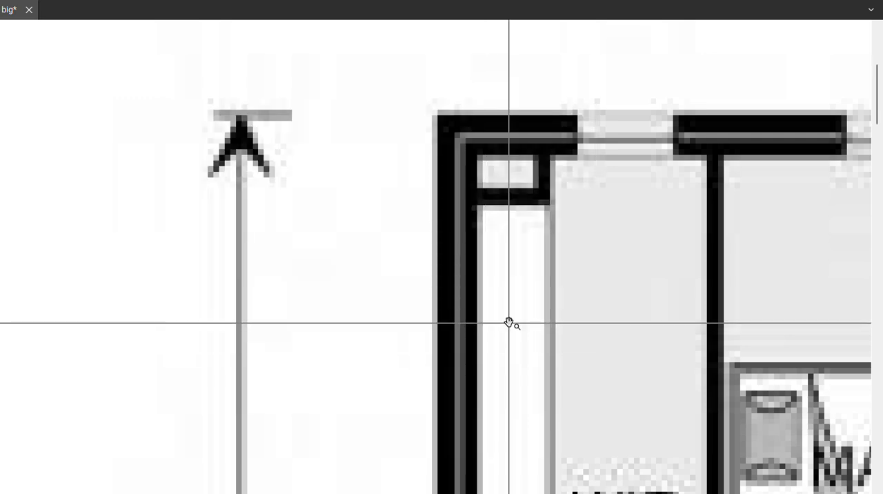
Examine the printed Alfresco room dimensions on the plan and in the original image big.jpg.
{"action": "scroll", "coordinate": [509, 322], "scroll_direction": "down", "scroll_amount": 8}
{"action": "scroll", "coordinate": [574, 339], "scroll_direction": "down", "scroll_amount": 1}
{"action": "left_click_drag", "start_coordinate": [576, 341], "coordinate": [357, 193]}
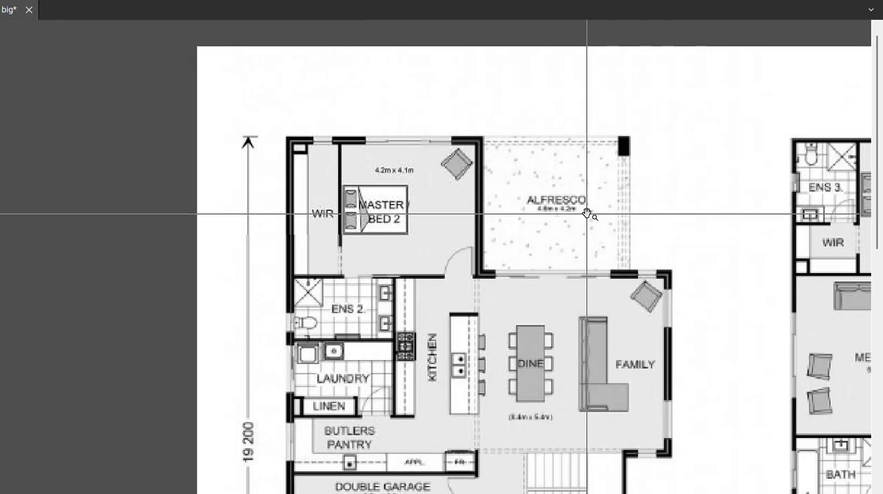
{"action": "scroll", "coordinate": [587, 214], "scroll_direction": "up", "scroll_amount": 4}
{"action": "scroll", "coordinate": [587, 214], "scroll_direction": "down", "scroll_amount": 2}
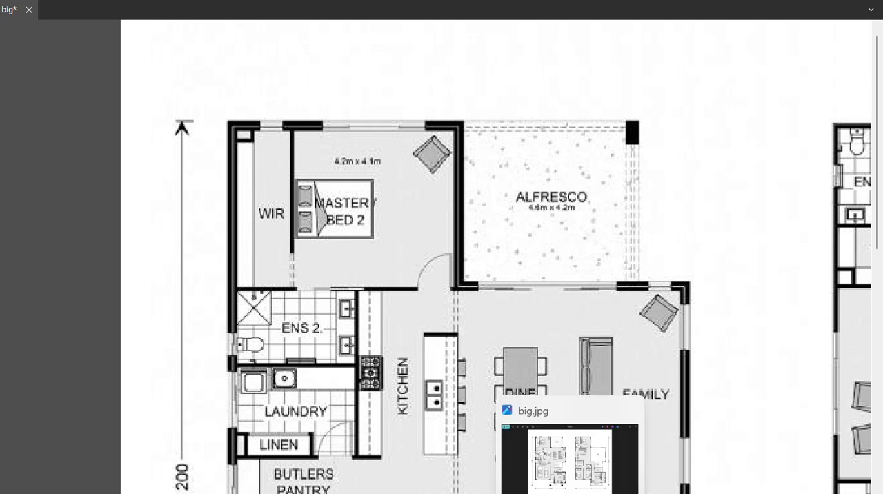
{"action": "left_click", "coordinate": [569, 459]}
{"action": "scroll", "coordinate": [327, 167], "scroll_direction": "up", "scroll_amount": 6}
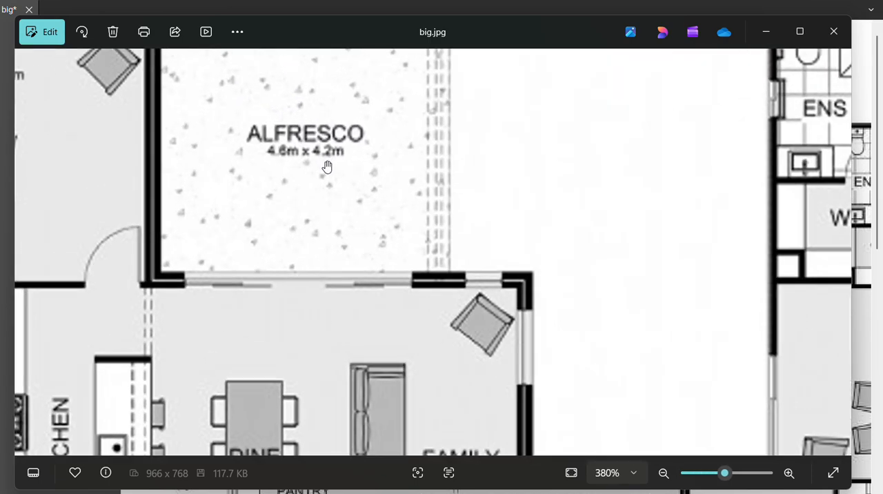
{"action": "left_click_drag", "start_coordinate": [327, 167], "coordinate": [333, 232]}
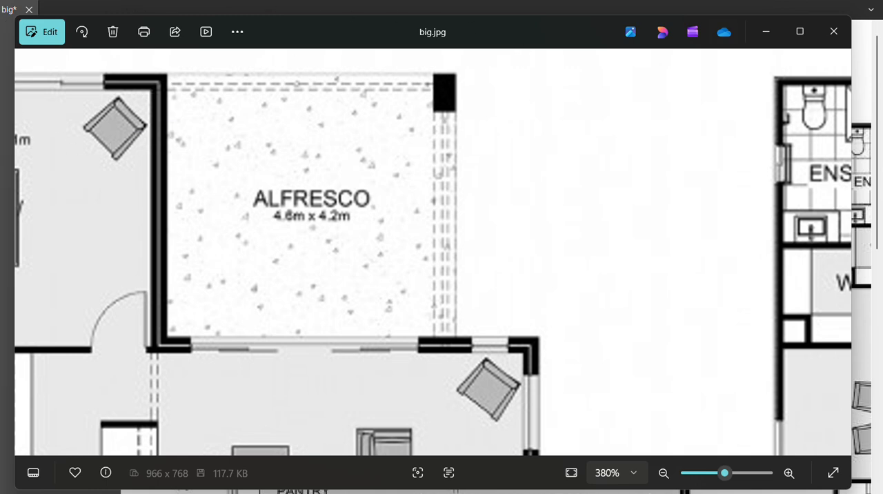
{"action": "key", "text": "alt+Tab"}
Add length measurements along the Alfresco's right side, from the corner post to the wall below, and across its top edge.
{"action": "scroll", "coordinate": [561, 168], "scroll_direction": "up", "scroll_amount": 1}
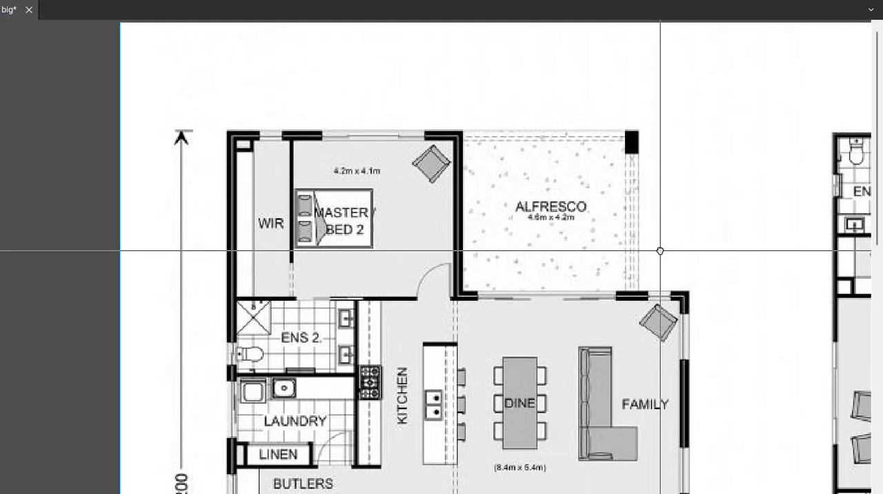
{"action": "scroll", "coordinate": [660, 251], "scroll_direction": "up", "scroll_amount": 4}
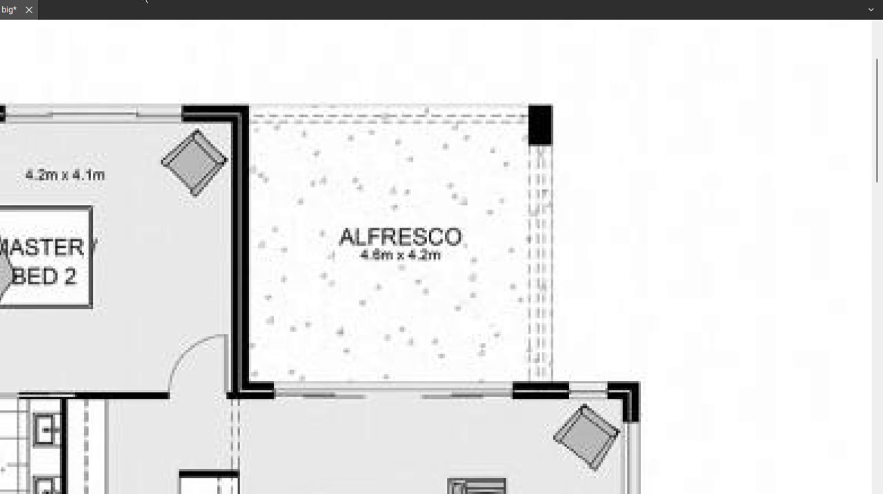
{"action": "key", "text": "shift+alt+l"}
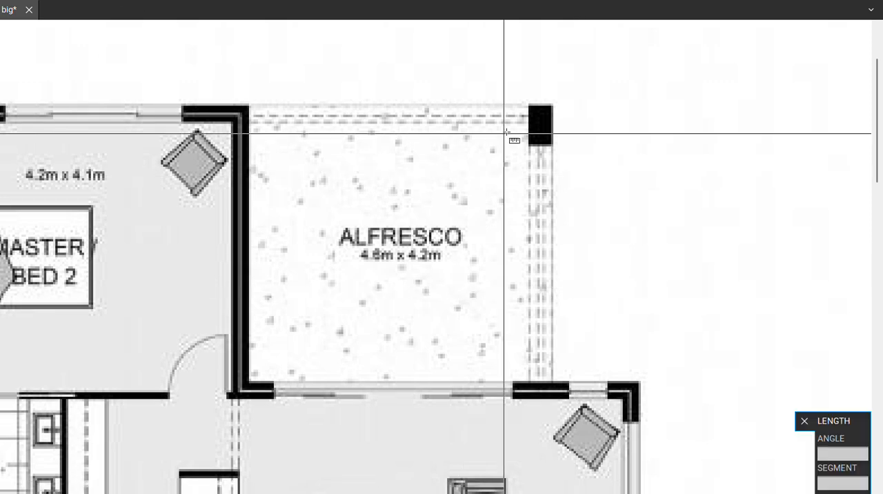
{"action": "left_click", "coordinate": [551, 106]}
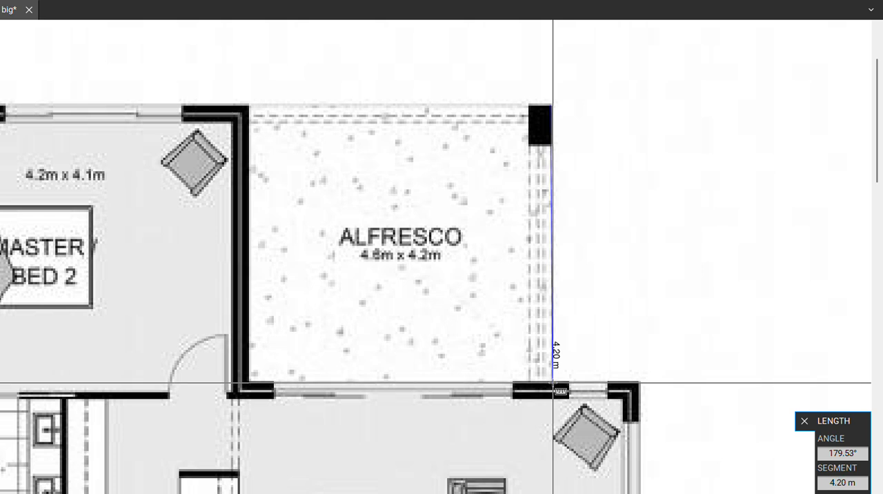
{"action": "left_click", "coordinate": [553, 383]}
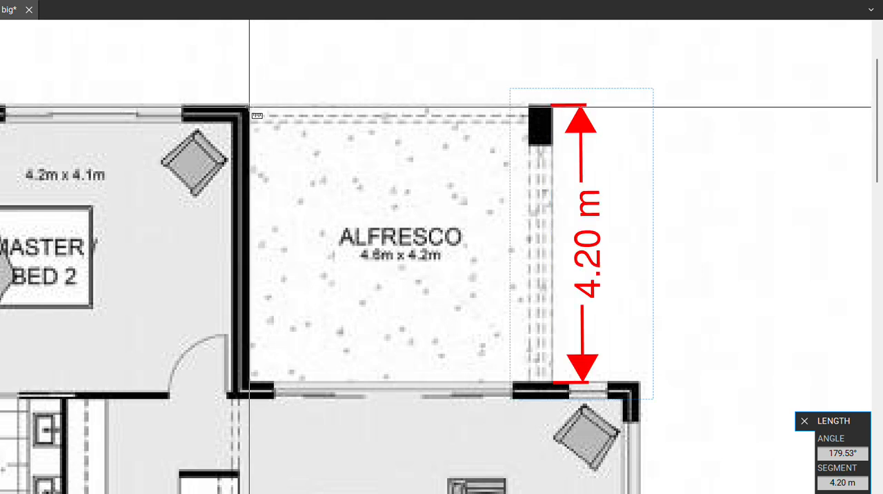
{"action": "left_click", "coordinate": [249, 107]}
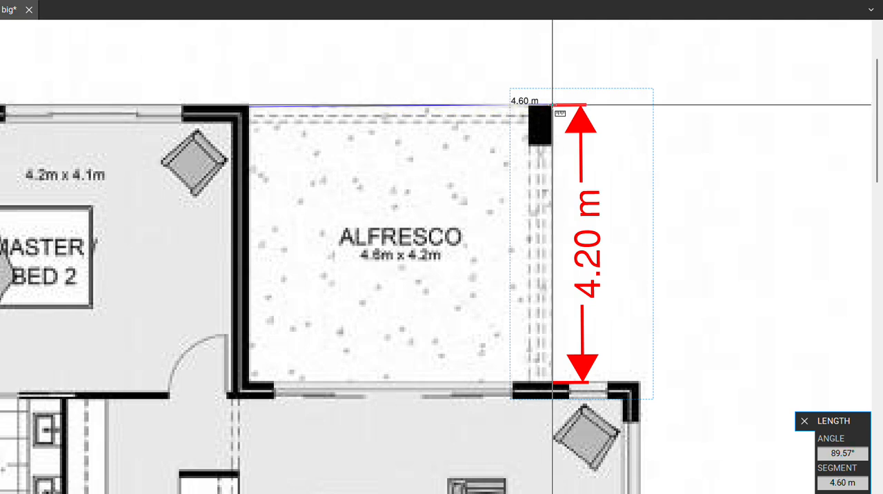
{"action": "left_click", "coordinate": [552, 105]}
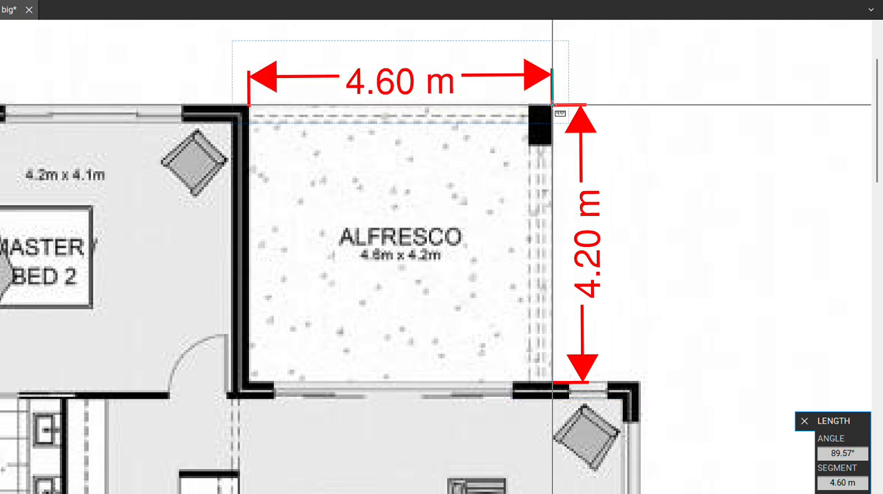
Add a rectangular area measurement over the Alfresco, from its upper-left inner wall corner to its lower-right corner.
{"action": "scroll", "coordinate": [556, 110], "scroll_direction": "up", "scroll_amount": 3}
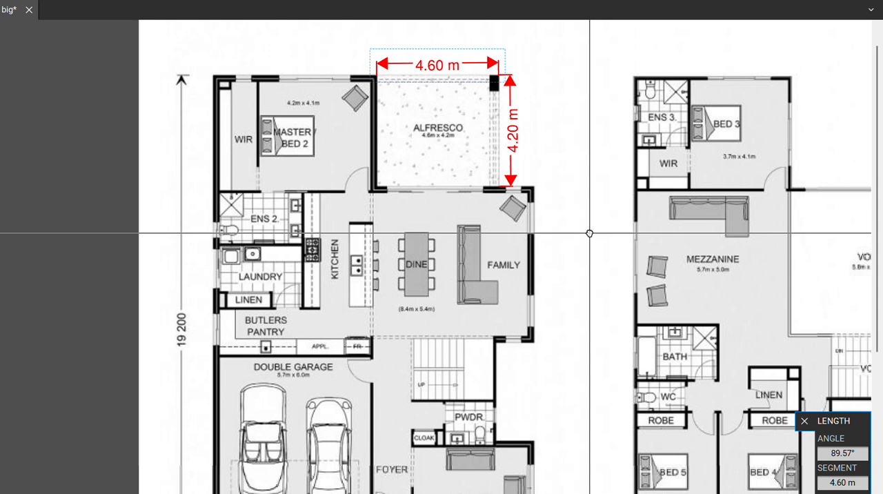
{"action": "left_click_drag", "start_coordinate": [590, 234], "coordinate": [540, 231]}
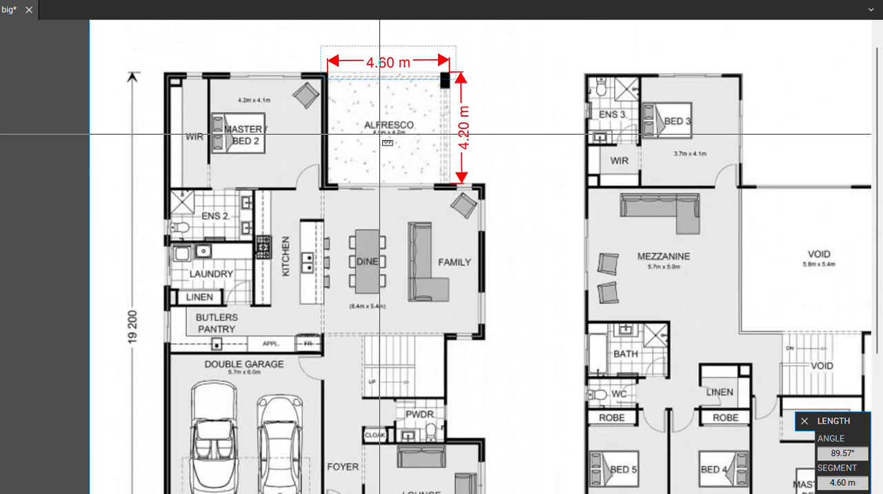
{"action": "left_click_drag", "start_coordinate": [387, 145], "coordinate": [380, 62]}
{"action": "left_click_drag", "start_coordinate": [387, 125], "coordinate": [370, 239]}
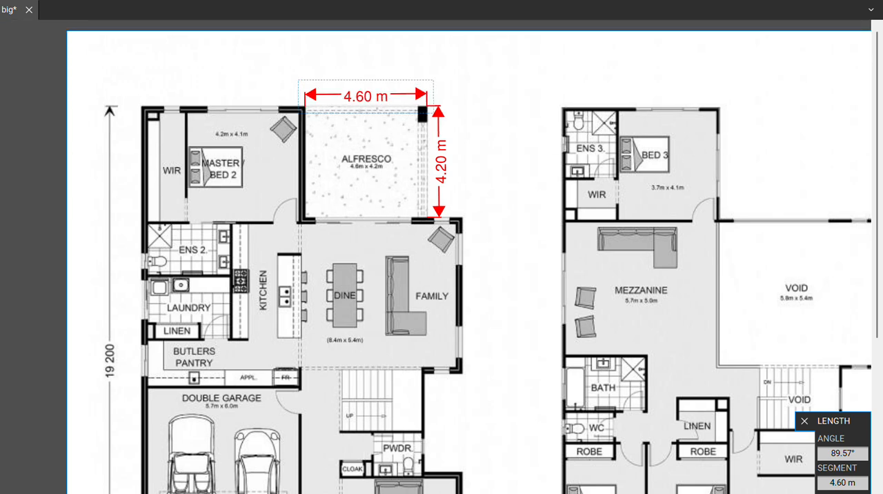
{"action": "key", "text": "shift+alt+a"}
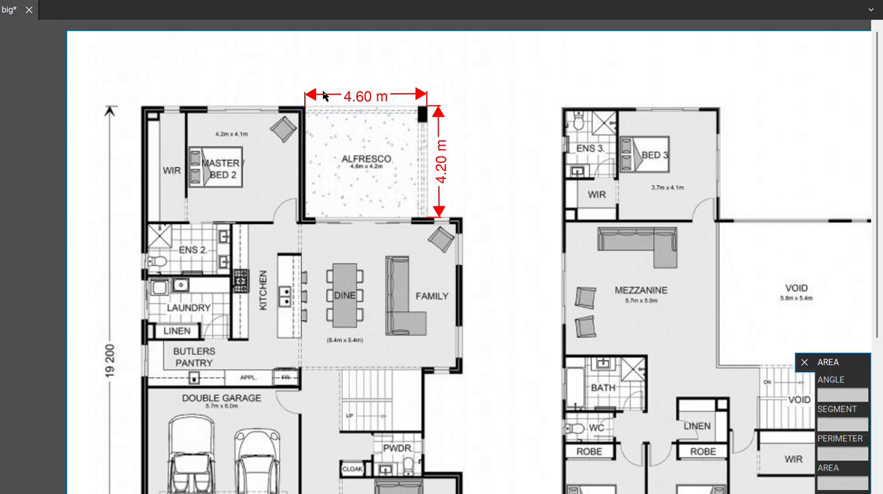
{"action": "scroll", "coordinate": [306, 125], "scroll_direction": "up", "scroll_amount": 2}
{"action": "scroll", "coordinate": [306, 125], "scroll_direction": "up", "scroll_amount": 3}
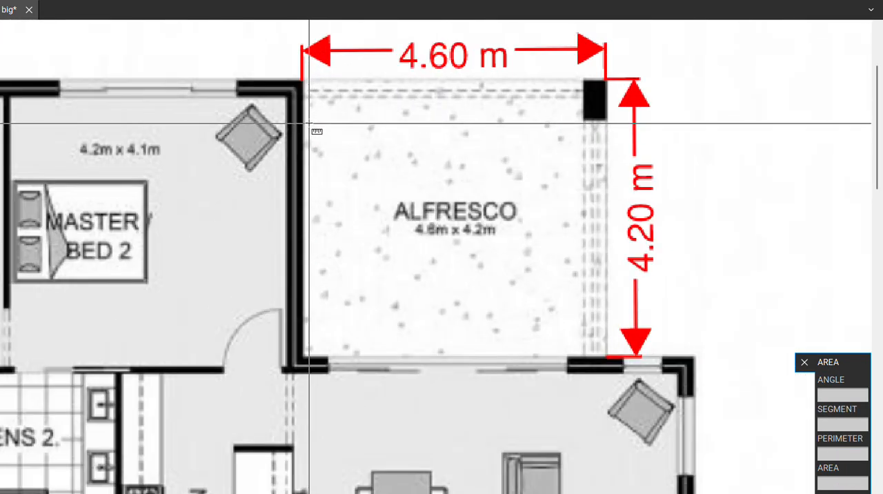
{"action": "left_click_drag", "start_coordinate": [301, 81], "coordinate": [607, 358]}
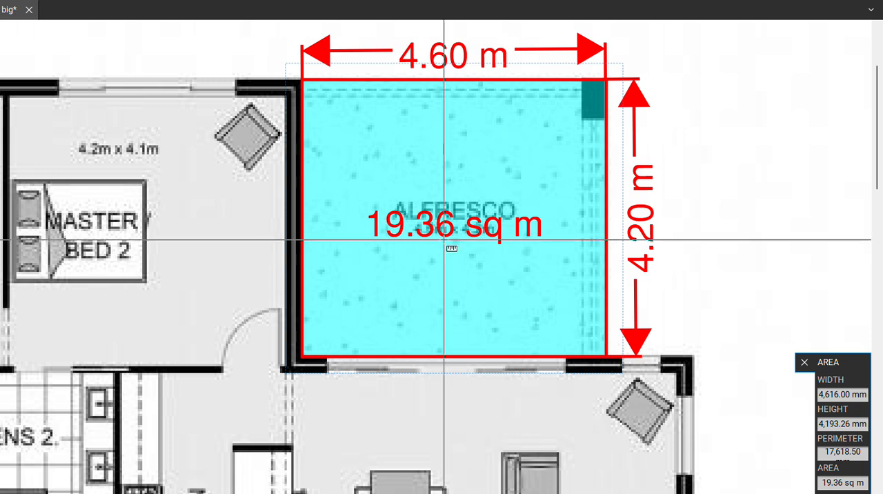
Add a rectangular area measurement covering Master / Bed 2 together with its adjoining WIR on the ground floor.
{"action": "scroll", "coordinate": [458, 207], "scroll_direction": "down", "scroll_amount": 5}
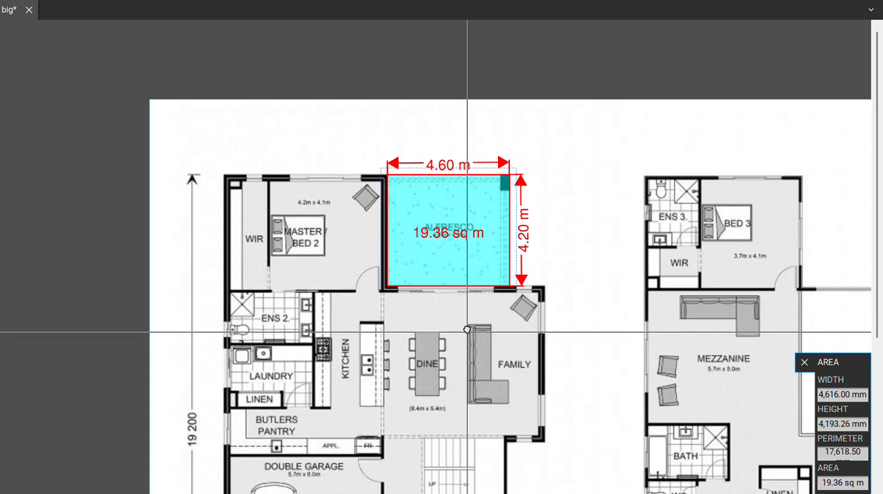
{"action": "scroll", "coordinate": [468, 319], "scroll_direction": "down", "scroll_amount": 2}
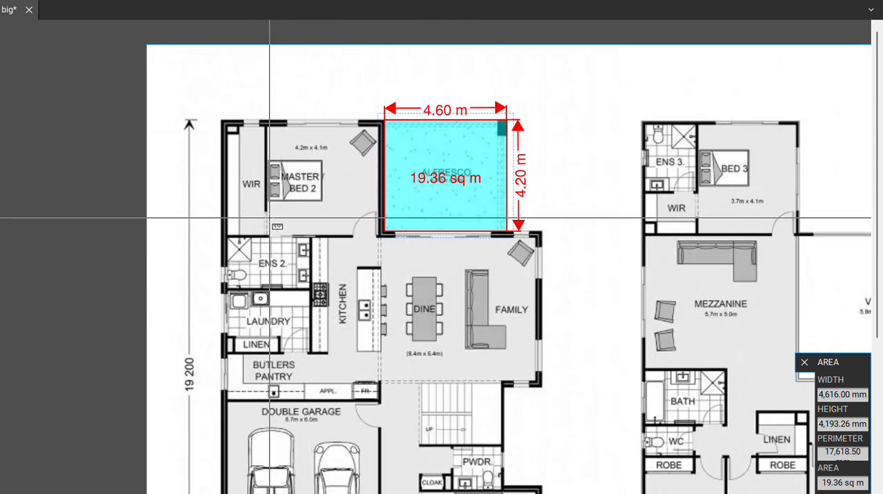
{"action": "left_click_drag", "start_coordinate": [284, 232], "coordinate": [291, 226]}
{"action": "scroll", "coordinate": [293, 226], "scroll_direction": "up", "scroll_amount": 3}
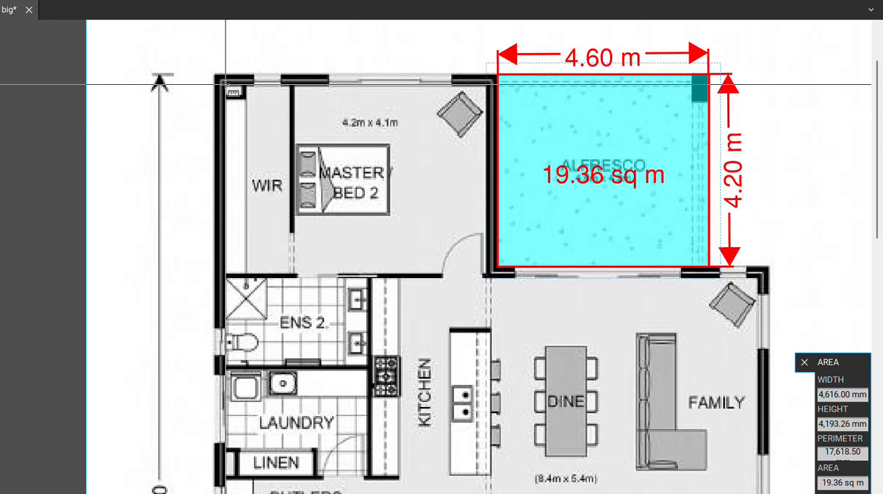
{"action": "left_click", "coordinate": [224, 83]}
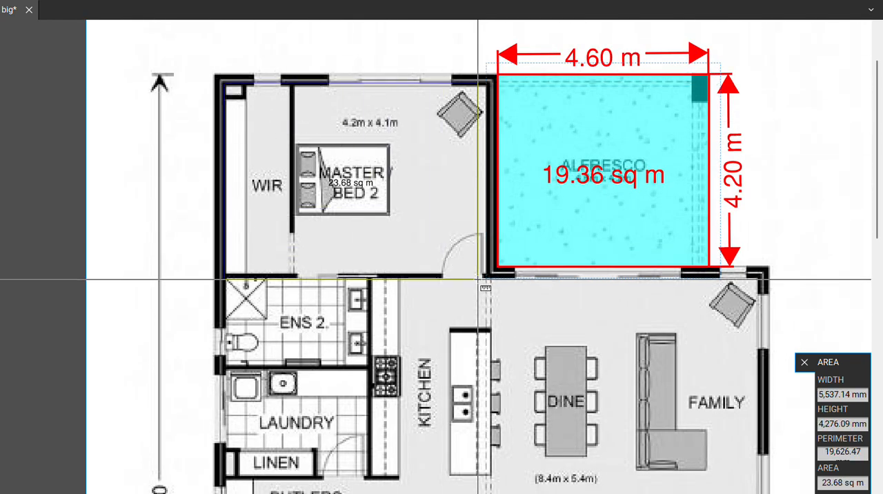
{"action": "left_click", "coordinate": [490, 274]}
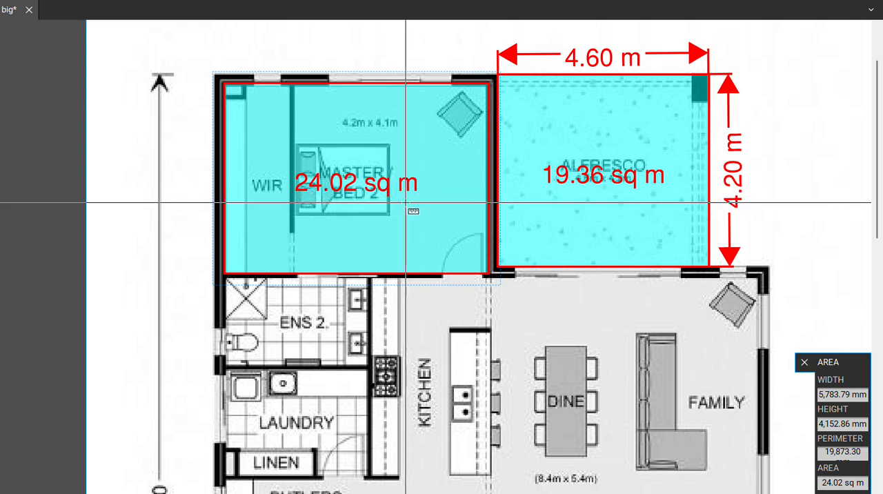
Add a rectangular area measurement over the ground floor Laundry, including the Linen cupboard.
{"action": "scroll", "coordinate": [412, 198], "scroll_direction": "down", "scroll_amount": 2}
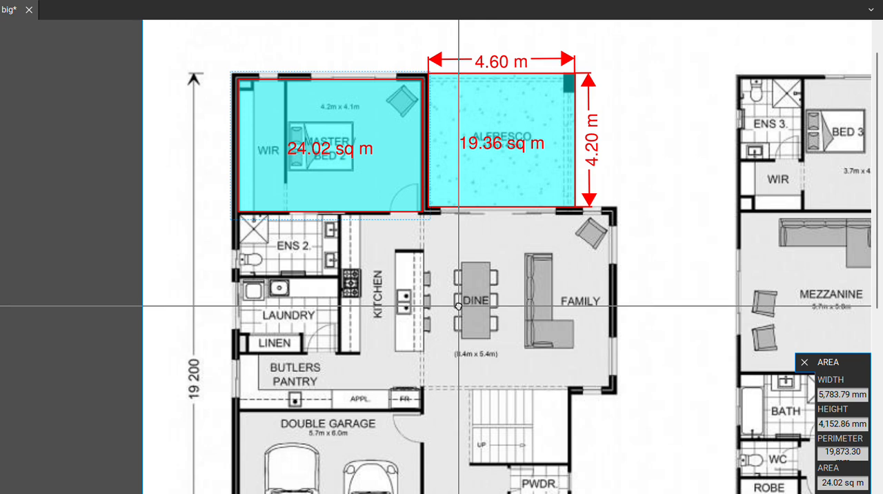
{"action": "left_click_drag", "start_coordinate": [458, 305], "coordinate": [430, 269]}
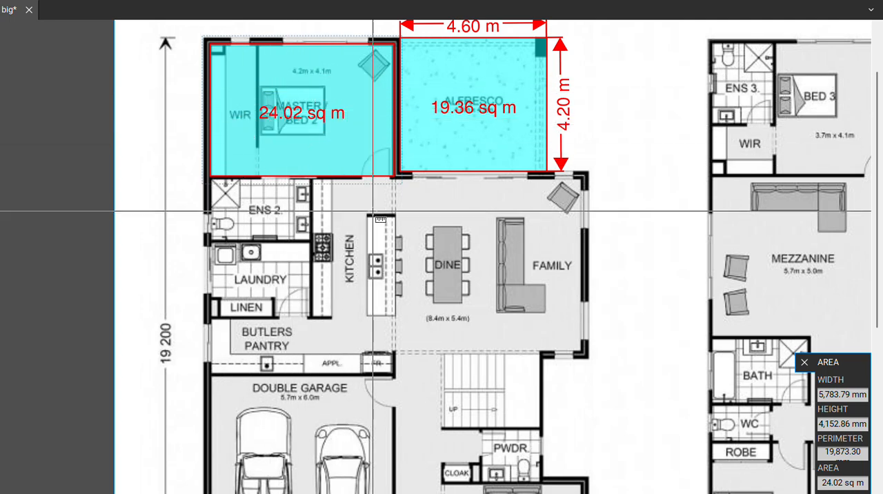
{"action": "left_click_drag", "start_coordinate": [396, 225], "coordinate": [391, 246]}
{"action": "scroll", "coordinate": [301, 137], "scroll_direction": "up", "scroll_amount": 1}
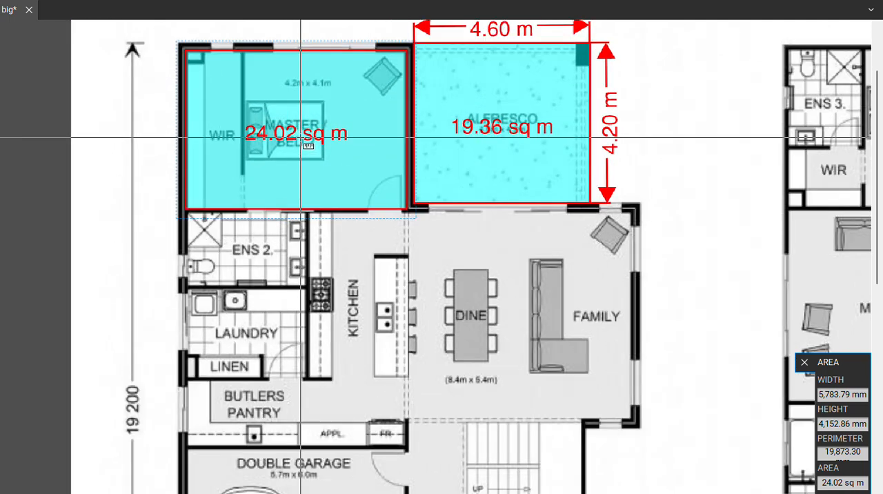
{"action": "scroll", "coordinate": [301, 137], "scroll_direction": "up", "scroll_amount": 1}
{"action": "left_click_drag", "start_coordinate": [441, 270], "coordinate": [444, 301]}
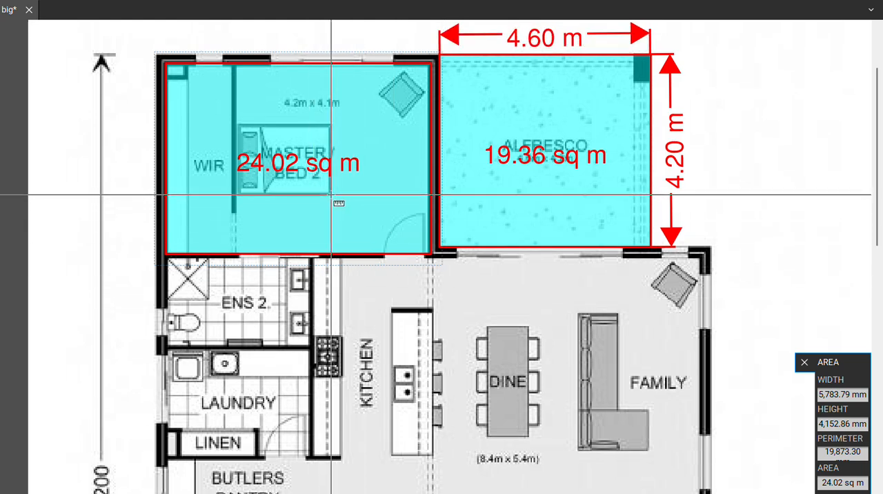
{"action": "scroll", "coordinate": [331, 196], "scroll_direction": "down", "scroll_amount": 1}
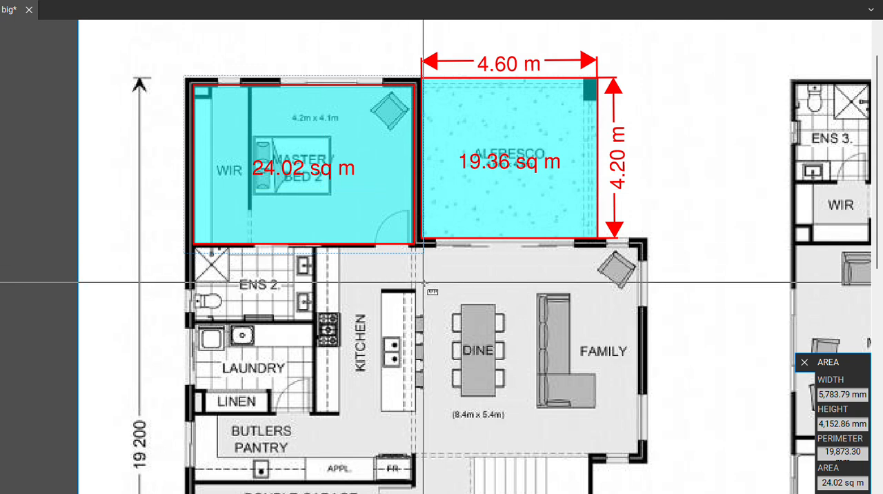
{"action": "left_click_drag", "start_coordinate": [433, 288], "coordinate": [306, 174]}
{"action": "left_click_drag", "start_coordinate": [410, 277], "coordinate": [449, 182]}
{"action": "scroll", "coordinate": [219, 142], "scroll_direction": "up", "scroll_amount": 2}
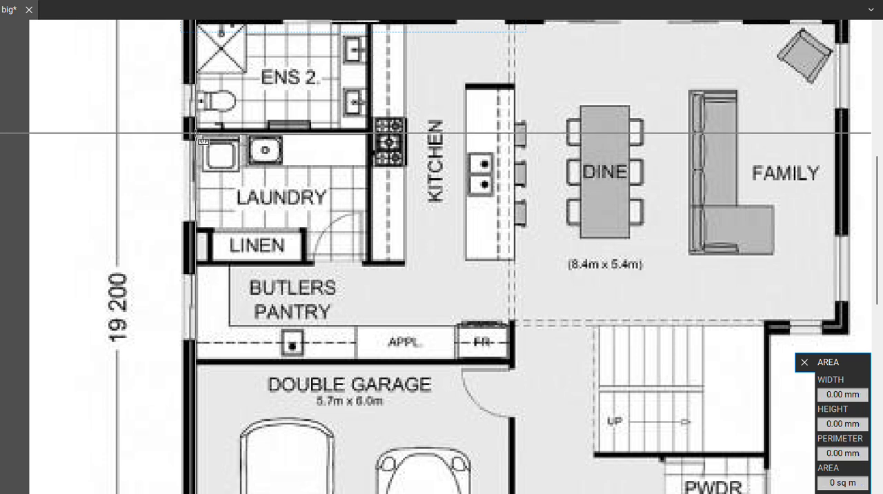
{"action": "left_click_drag", "start_coordinate": [197, 133], "coordinate": [368, 261]}
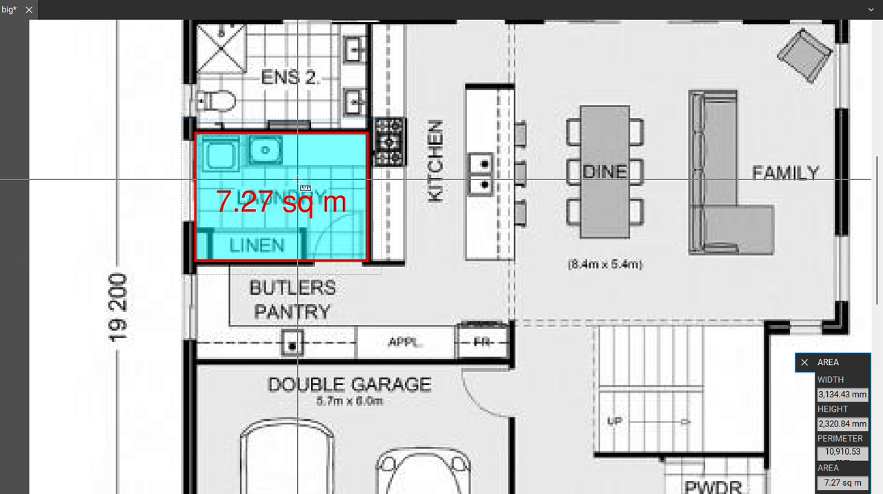
Add rectangular area measurements over ENS 2 on the ground floor and the Bath on the upper floor.
{"action": "scroll", "coordinate": [290, 207], "scroll_direction": "up", "scroll_amount": 1}
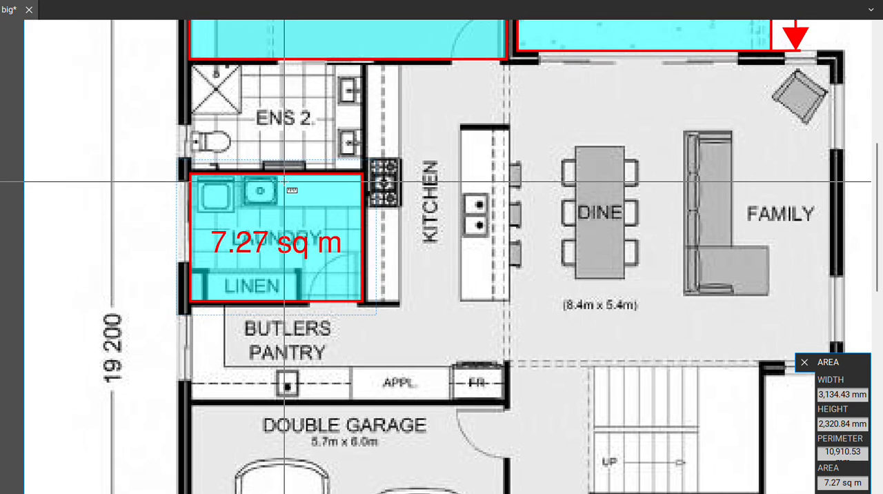
{"action": "left_click_drag", "start_coordinate": [192, 66], "coordinate": [359, 167]}
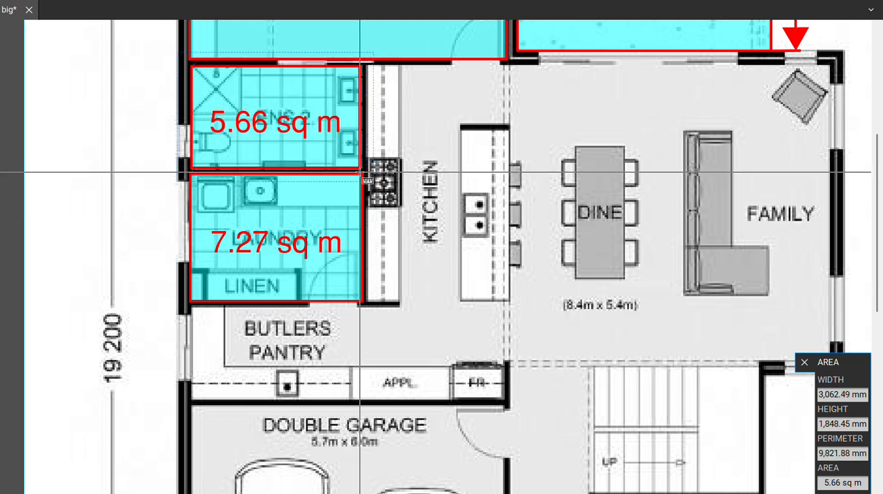
{"action": "scroll", "coordinate": [360, 172], "scroll_direction": "down", "scroll_amount": 4}
{"action": "left_click_drag", "start_coordinate": [558, 231], "coordinate": [292, 220]}
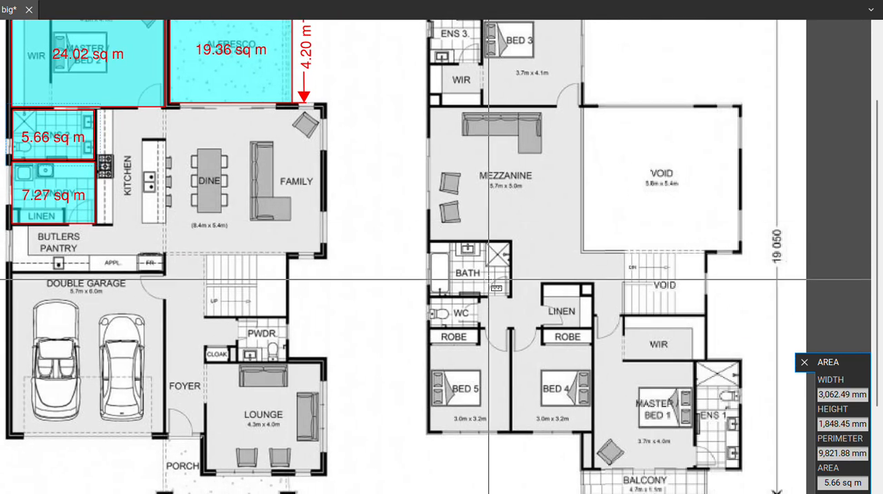
{"action": "left_click_drag", "start_coordinate": [489, 292], "coordinate": [456, 220]}
{"action": "scroll", "coordinate": [448, 198], "scroll_direction": "up", "scroll_amount": 4}
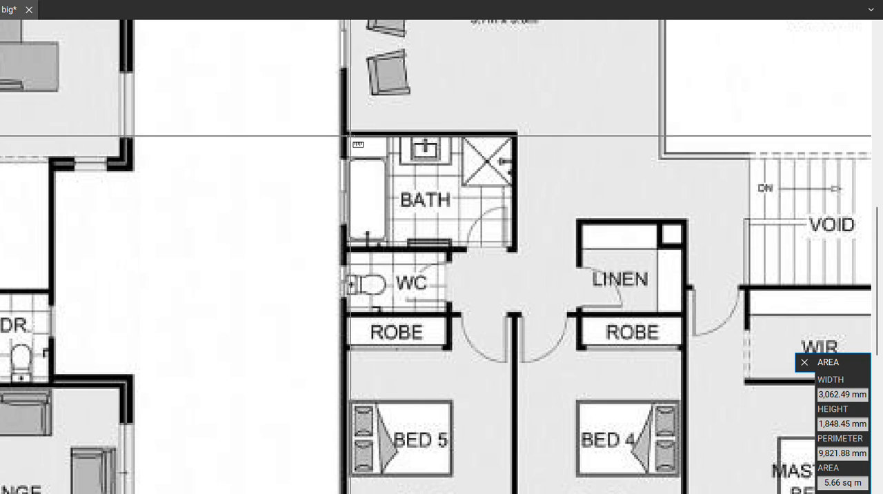
{"action": "left_click_drag", "start_coordinate": [345, 136], "coordinate": [515, 249]}
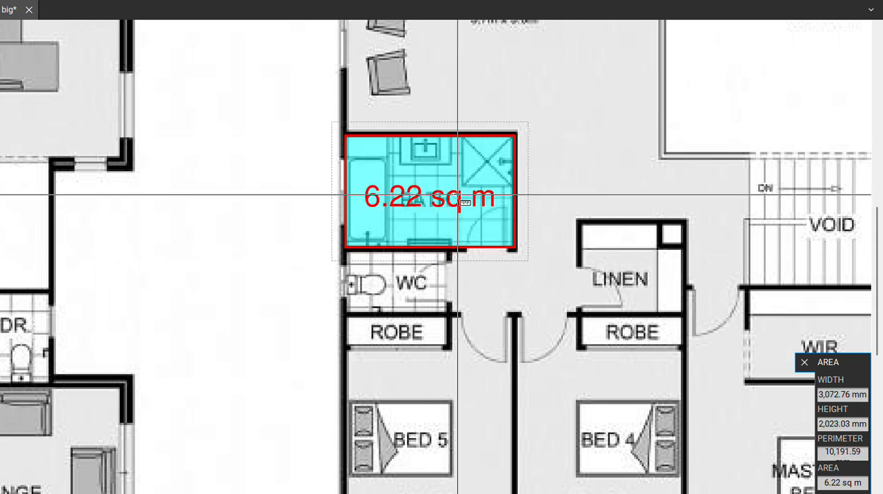
Add a rectangular area measurement over the WC directly below the upper floor's Bath.
{"action": "scroll", "coordinate": [458, 192], "scroll_direction": "down", "scroll_amount": 2}
{"action": "left_click_drag", "start_coordinate": [428, 250], "coordinate": [443, 189]}
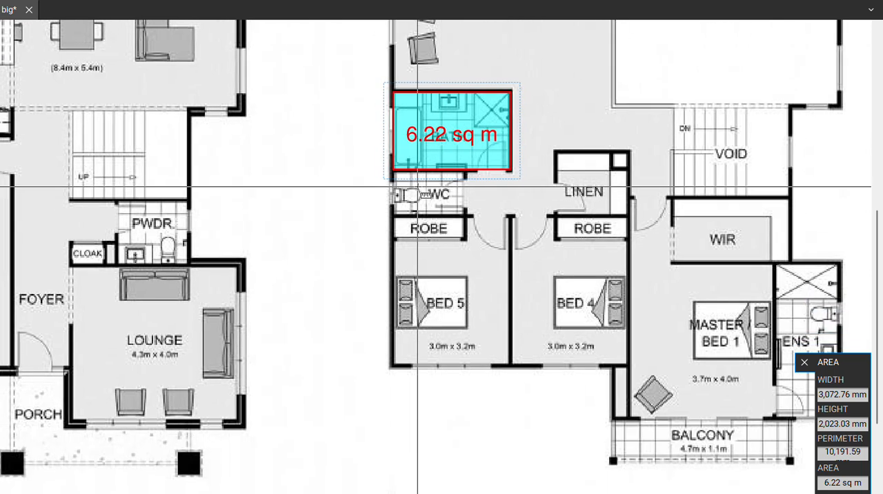
{"action": "scroll", "coordinate": [416, 185], "scroll_direction": "up", "scroll_amount": 3}
{"action": "left_click_drag", "start_coordinate": [374, 162], "coordinate": [496, 236]}
Delete the area measurement covering the ground floor Laundry and Linen cupboard.
{"action": "scroll", "coordinate": [496, 237], "scroll_direction": "down", "scroll_amount": 3}
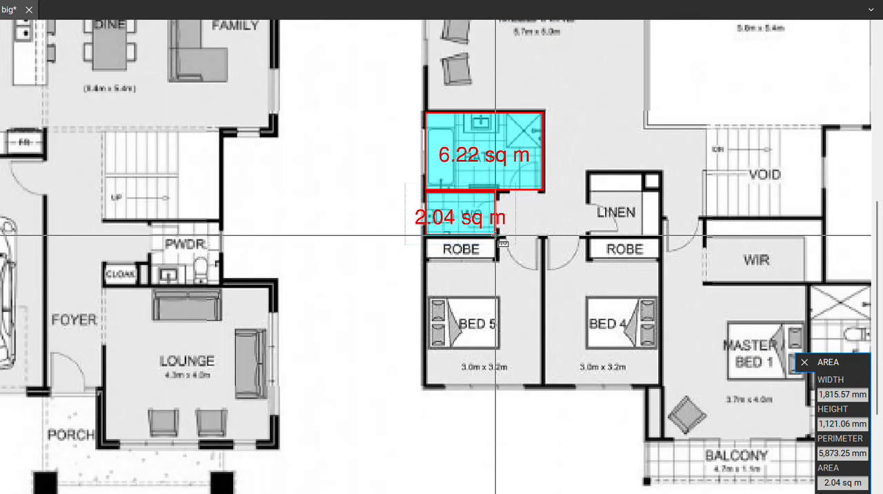
{"action": "left_click_drag", "start_coordinate": [191, 178], "coordinate": [260, 252]}
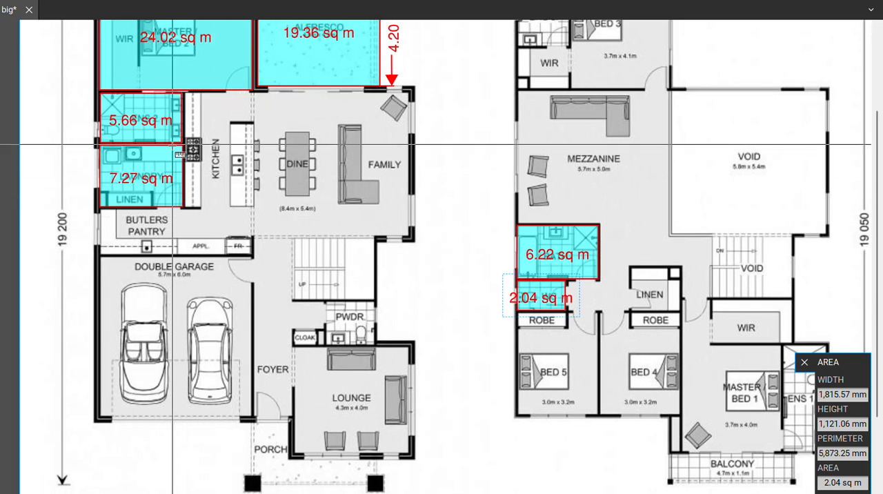
{"action": "left_click_drag", "start_coordinate": [249, 203], "coordinate": [288, 231]}
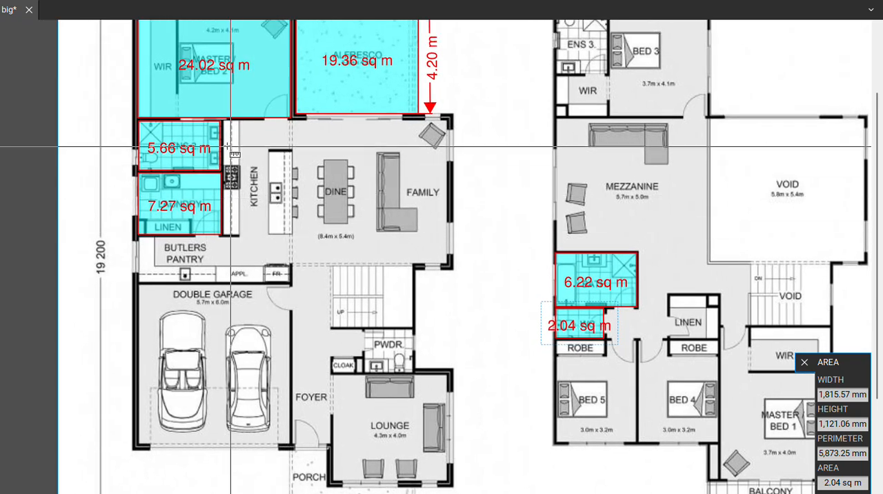
{"action": "scroll", "coordinate": [181, 169], "scroll_direction": "up", "scroll_amount": 2}
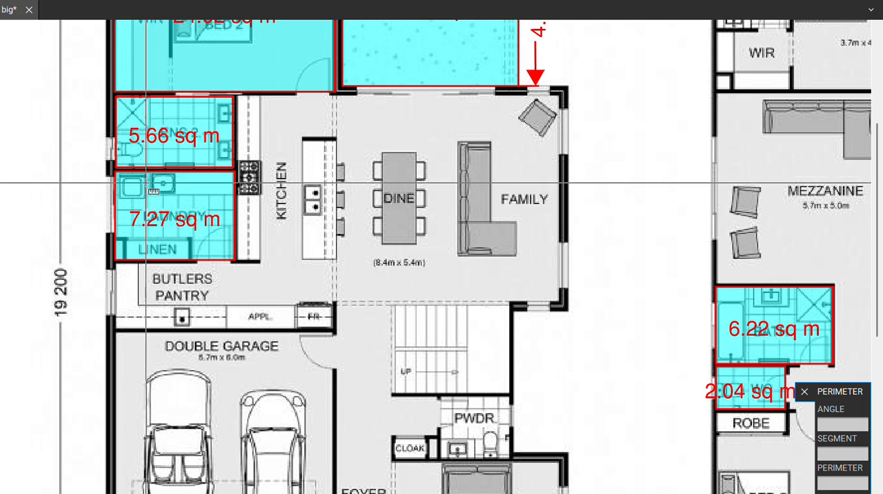
{"action": "scroll", "coordinate": [144, 183], "scroll_direction": "up", "scroll_amount": 3}
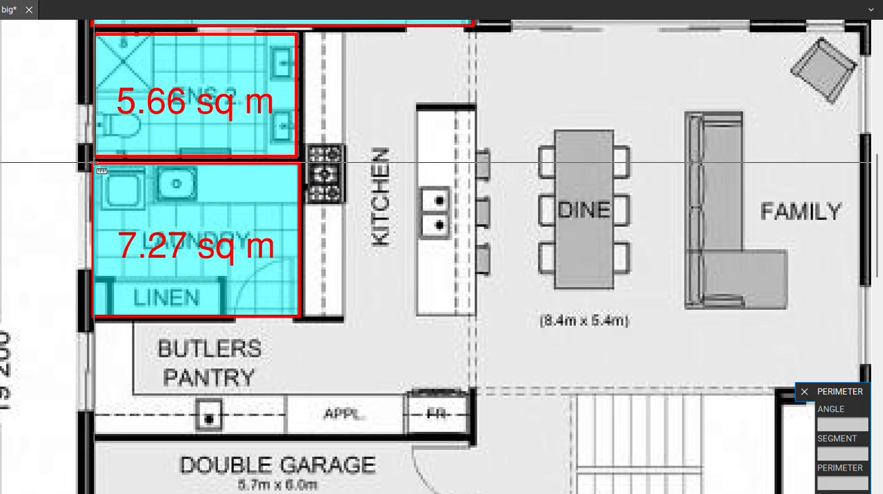
{"action": "key", "text": "Escape"}
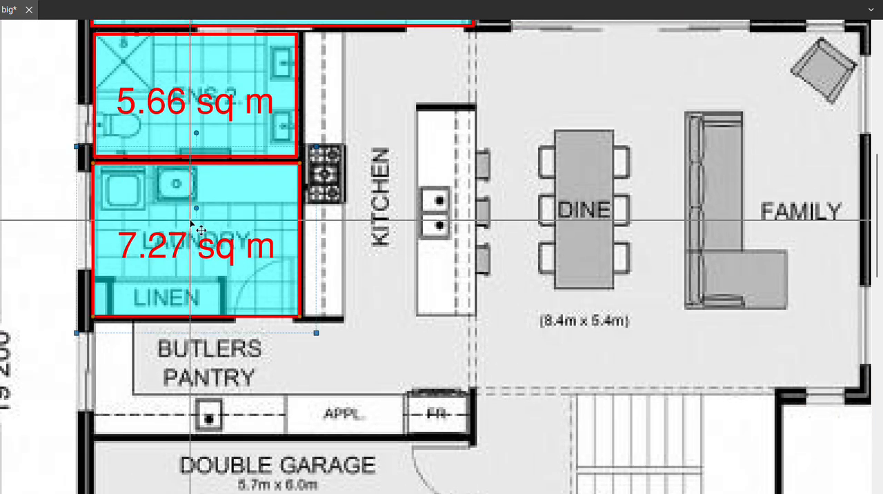
{"action": "key", "text": "Delete"}
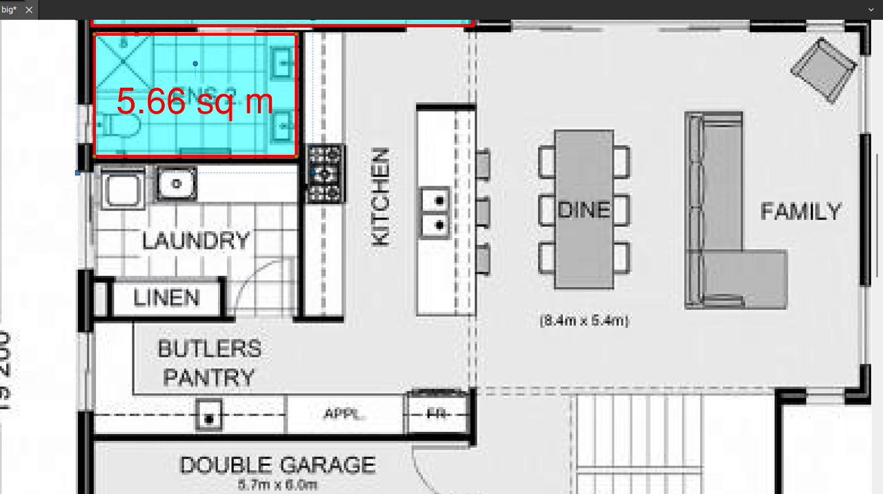
Start a perimeter measurement of the ground floor Laundry along the wall shared with ENS 2, up to the Kitchen-side corner.
{"action": "key", "text": "shift+alt+a"}
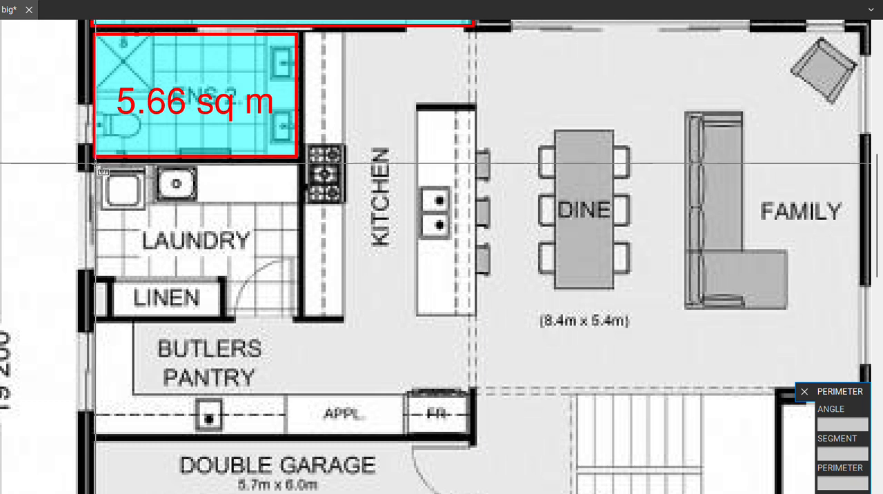
{"action": "left_click", "coordinate": [94, 163]}
{"action": "left_click", "coordinate": [299, 166]}
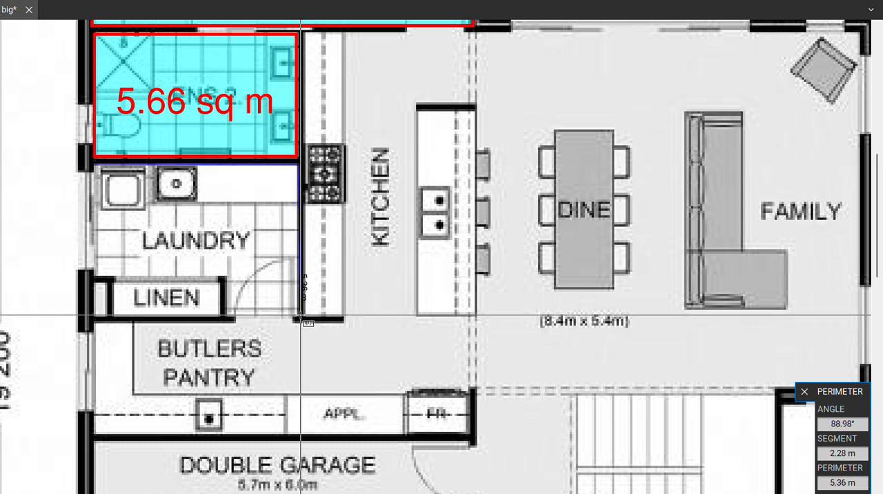
Try tracing the perimeter across the Laundry doorway to the Linen wall's corner, and undo the misplaced points.
{"action": "left_click", "coordinate": [227, 318]}
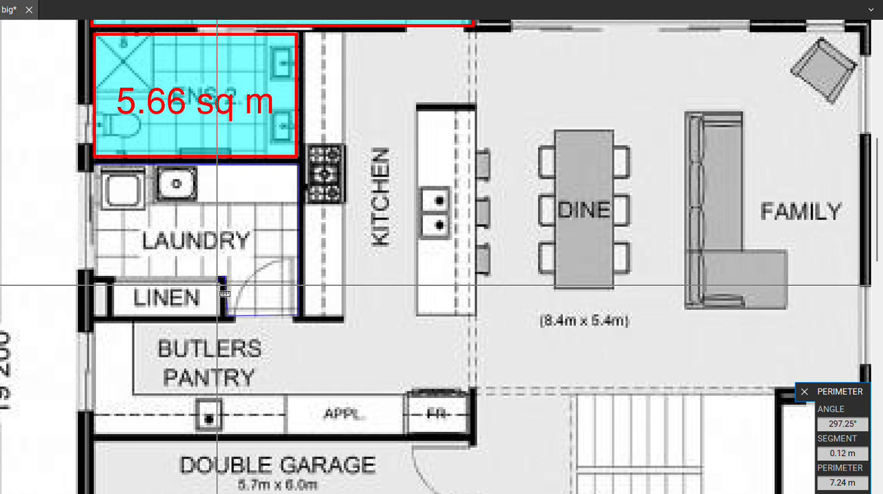
{"action": "scroll", "coordinate": [225, 330], "scroll_direction": "up", "scroll_amount": 3}
{"action": "scroll", "coordinate": [225, 330], "scroll_direction": "down", "scroll_amount": 3}
{"action": "scroll", "coordinate": [238, 319], "scroll_direction": "up", "scroll_amount": 5}
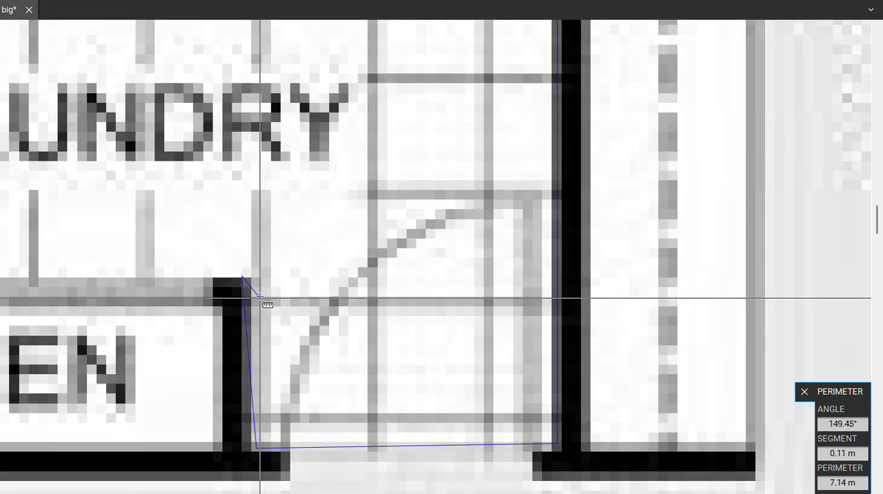
{"action": "key", "text": "ctrl+z"}
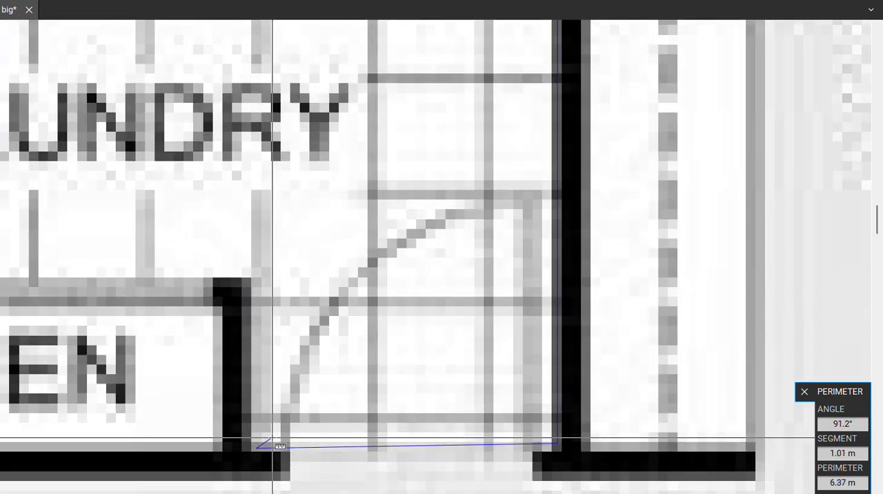
{"action": "key", "text": "ctrl+z"}
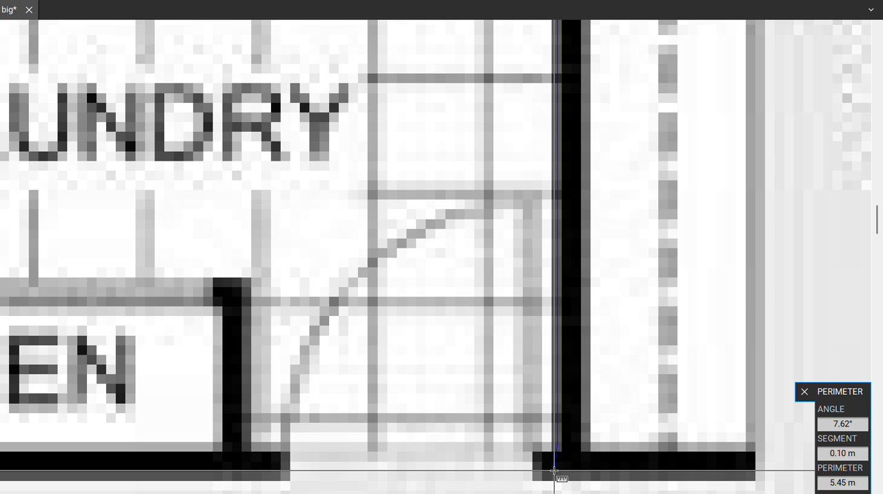
{"action": "key", "text": "ctrl+z"}
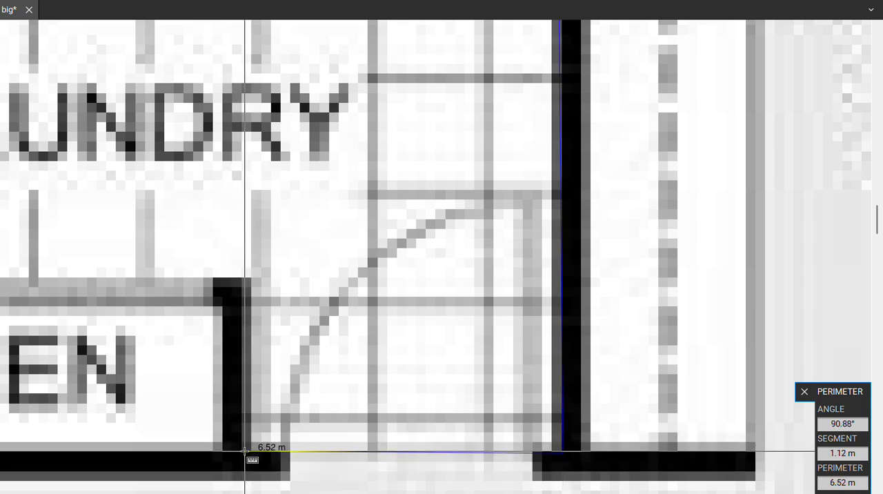
Trace the Laundry perimeter from the doorway around the Linen cupboard's wall ends and along its inner walls.
{"action": "left_click", "coordinate": [244, 452]}
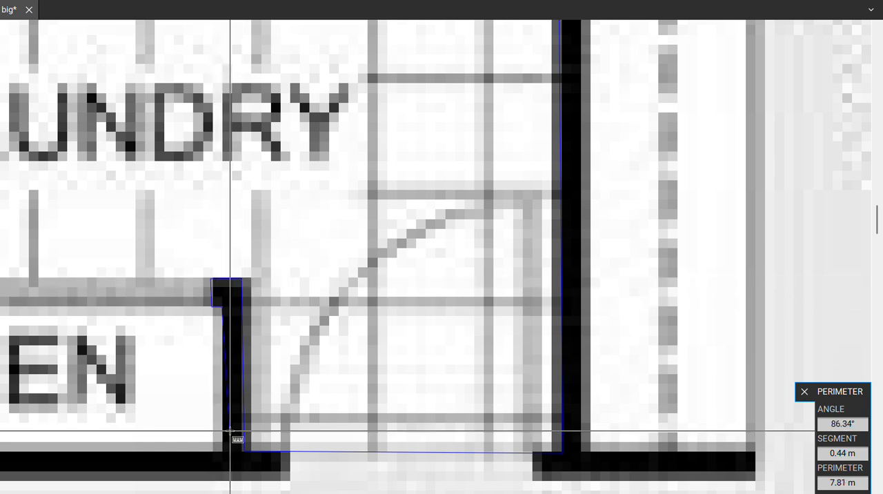
{"action": "scroll", "coordinate": [226, 459], "scroll_direction": "down", "scroll_amount": 3}
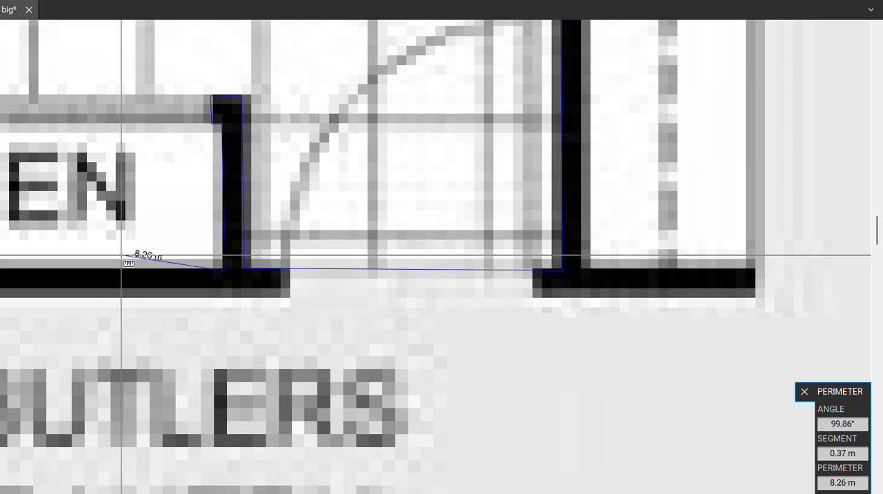
{"action": "scroll", "coordinate": [123, 251], "scroll_direction": "left", "scroll_amount": 4}
{"action": "left_click_drag", "start_coordinate": [23, 311], "coordinate": [147, 319]}
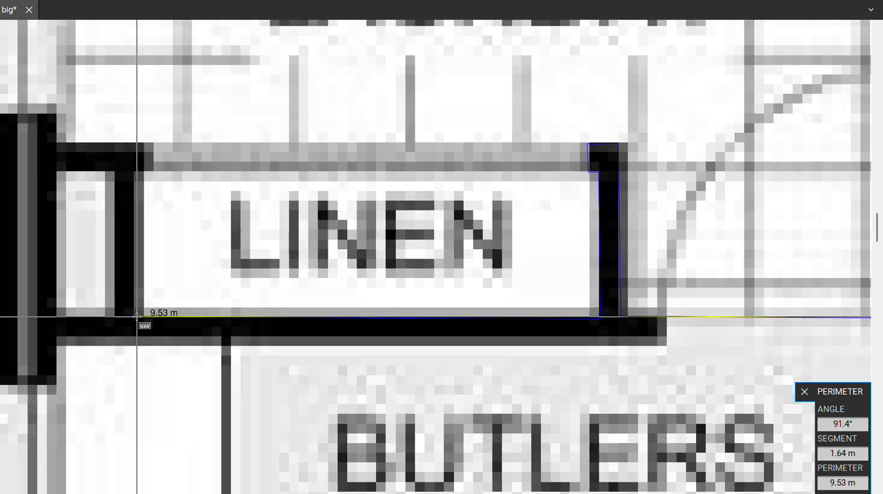
{"action": "left_click", "coordinate": [135, 316]}
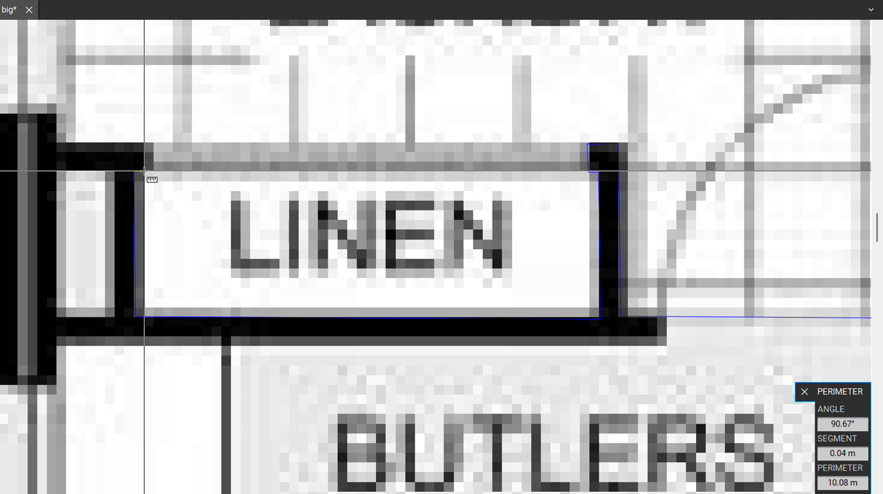
{"action": "left_click", "coordinate": [146, 146]}
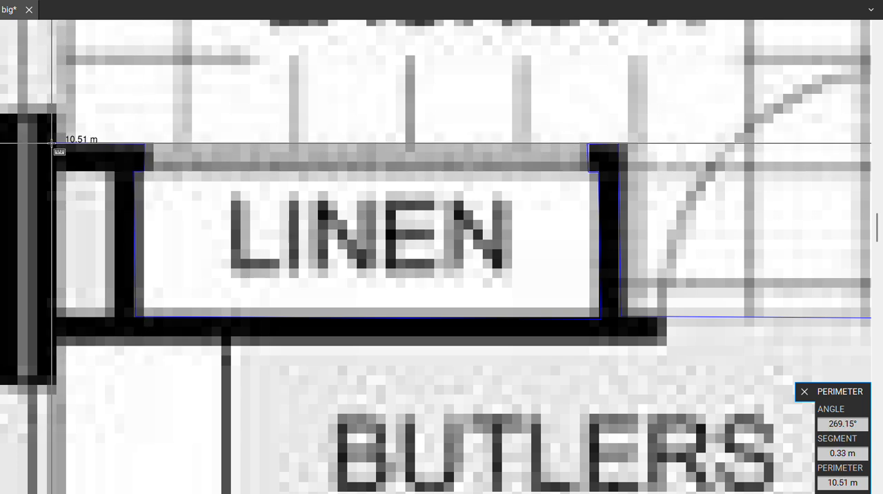
Continue the Laundry perimeter to the exterior wall and along it, closing the outline at its starting corner.
{"action": "left_click_drag", "start_coordinate": [57, 144], "coordinate": [203, 398]}
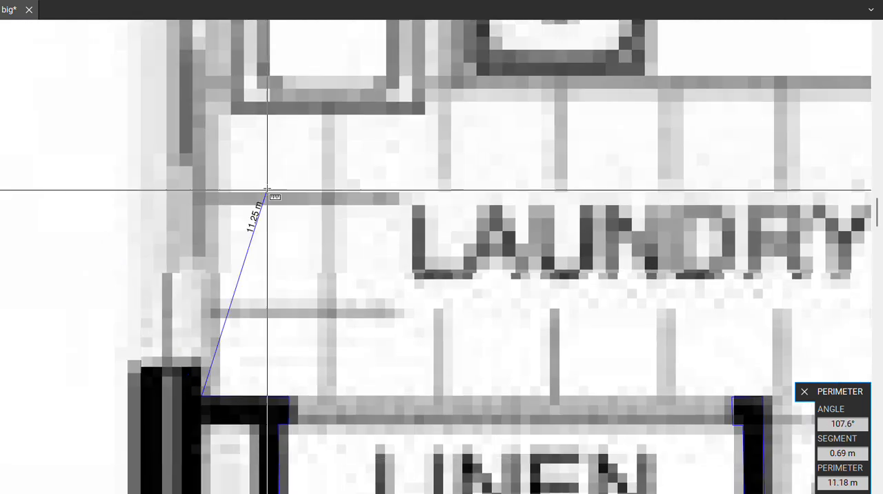
{"action": "scroll", "coordinate": [268, 184], "scroll_direction": "down", "scroll_amount": 3}
{"action": "left_click_drag", "start_coordinate": [244, 100], "coordinate": [208, 194]}
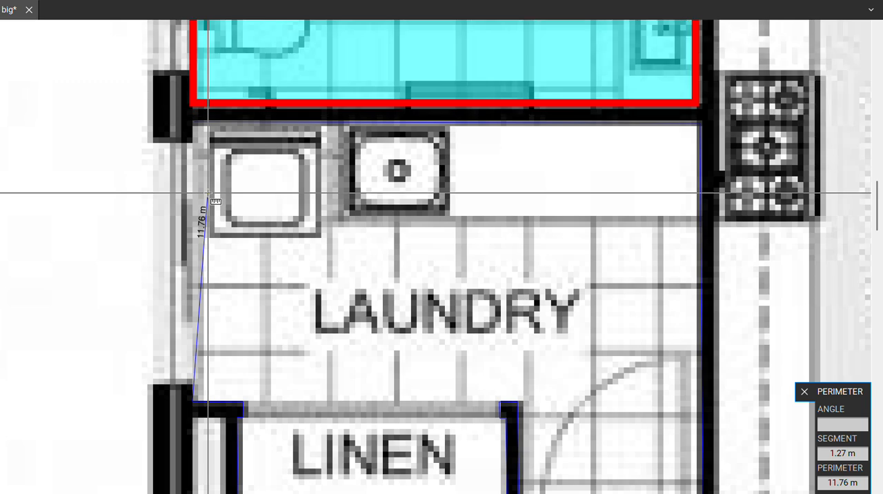
{"action": "left_click", "coordinate": [195, 123]}
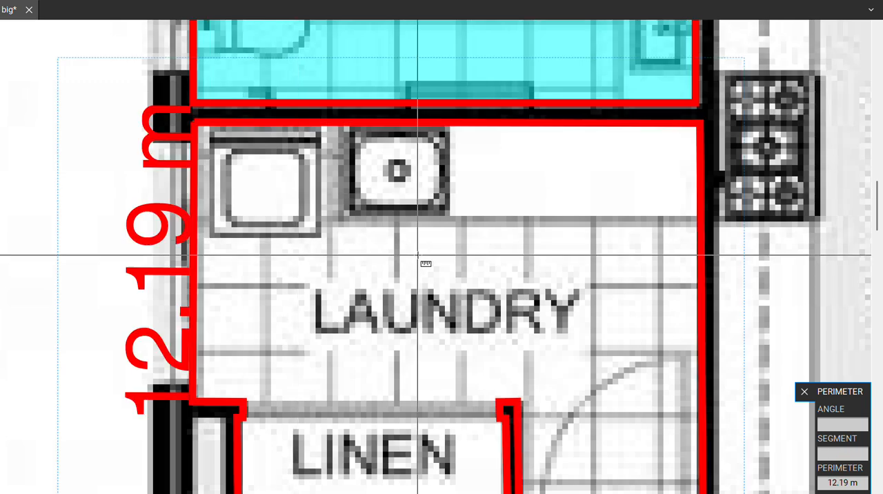
{"action": "scroll", "coordinate": [431, 258], "scroll_direction": "down", "scroll_amount": 2}
{"action": "left_click_drag", "start_coordinate": [435, 259], "coordinate": [341, 225]}
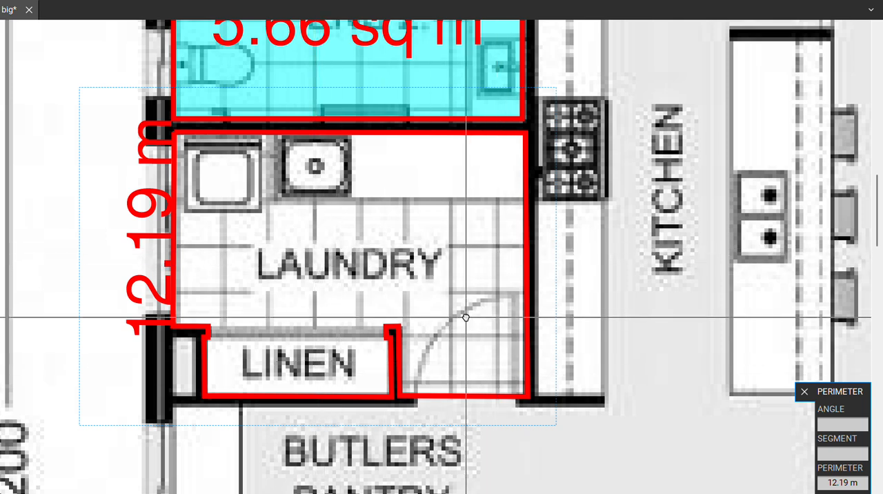
{"action": "left_click_drag", "start_coordinate": [466, 318], "coordinate": [435, 310]}
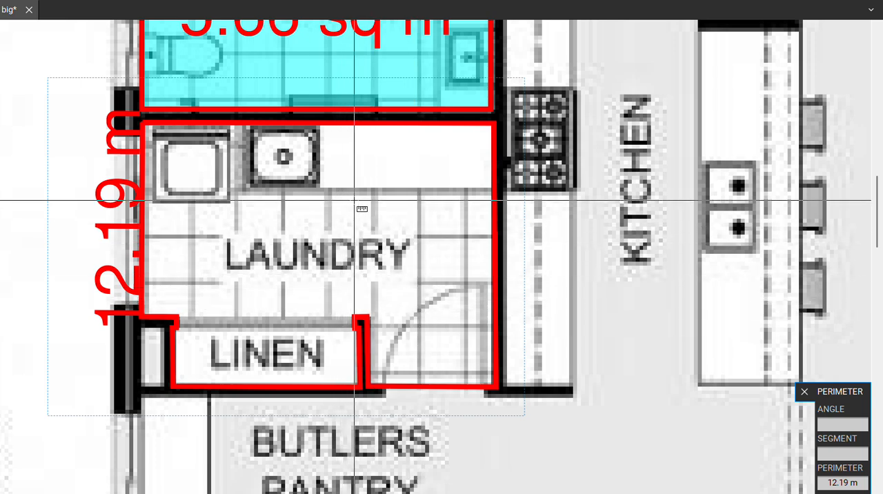
{"action": "left_click_drag", "start_coordinate": [354, 201], "coordinate": [333, 222]}
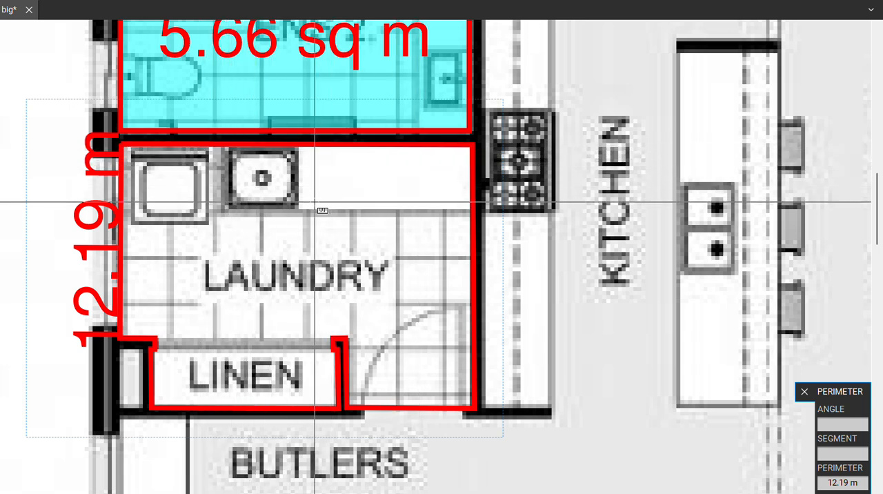
Add a rectangular perimeter measurement around the Lounge's inner walls, about 4.30 m wide by 3.94 m high.
{"action": "scroll", "coordinate": [328, 207], "scroll_direction": "down", "scroll_amount": 3}
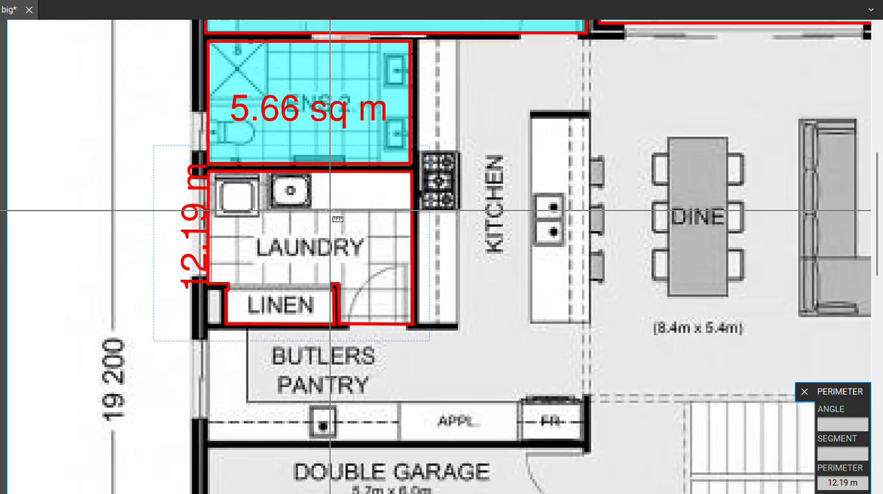
{"action": "scroll", "coordinate": [511, 337], "scroll_direction": "down", "scroll_amount": 1}
{"action": "left_click_drag", "start_coordinate": [511, 338], "coordinate": [396, 253]}
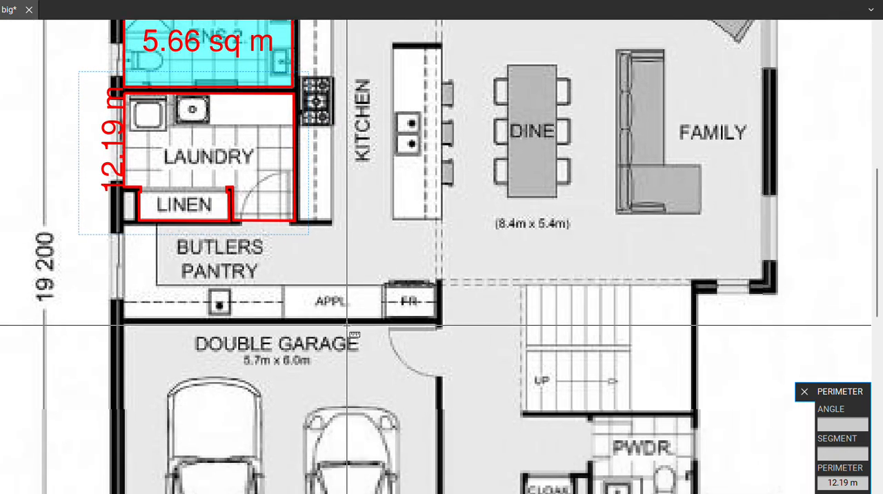
{"action": "left_click_drag", "start_coordinate": [439, 325], "coordinate": [416, 283]}
{"action": "left_click_drag", "start_coordinate": [403, 350], "coordinate": [315, 310]}
{"action": "left_click_drag", "start_coordinate": [479, 321], "coordinate": [394, 242]}
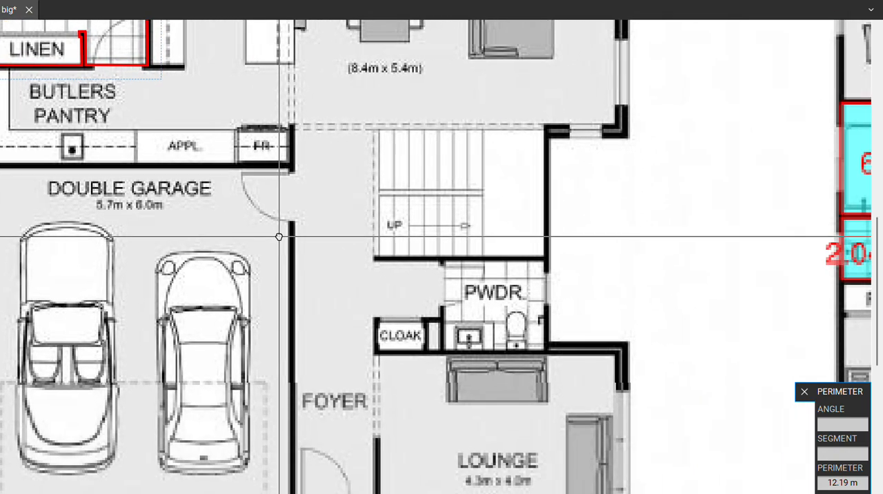
{"action": "left_click_drag", "start_coordinate": [399, 331], "coordinate": [395, 258]}
{"action": "left_click_drag", "start_coordinate": [486, 337], "coordinate": [509, 256]}
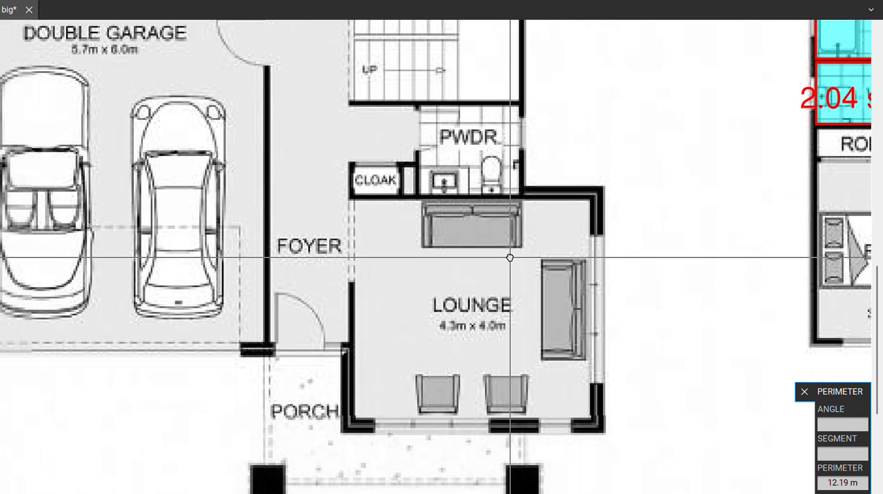
{"action": "left_click_drag", "start_coordinate": [520, 331], "coordinate": [479, 295]}
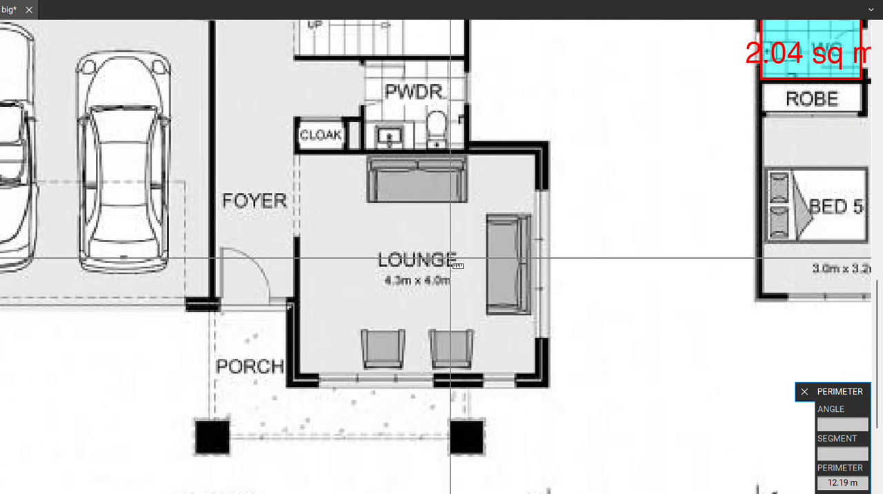
{"action": "left_click_drag", "start_coordinate": [413, 242], "coordinate": [417, 296]}
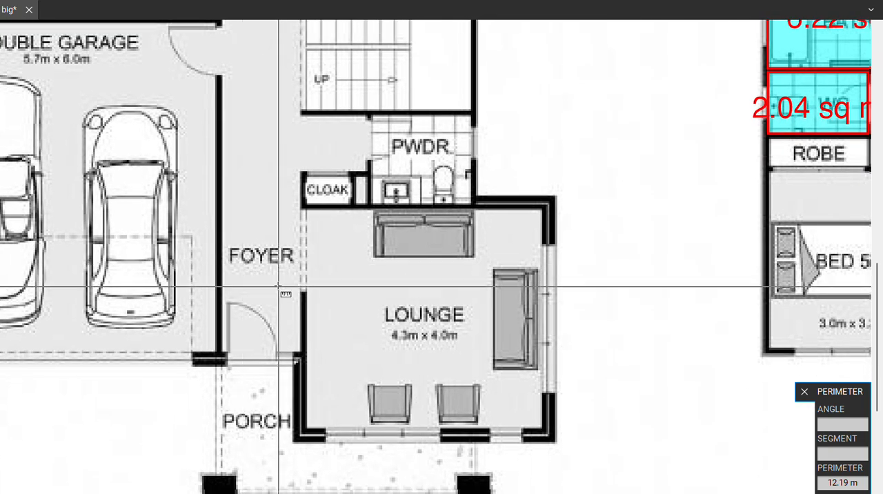
{"action": "scroll", "coordinate": [379, 312], "scroll_direction": "down", "scroll_amount": 2}
{"action": "left_click_drag", "start_coordinate": [335, 284], "coordinate": [343, 328]}
{"action": "left_click_drag", "start_coordinate": [395, 382], "coordinate": [367, 320]}
{"action": "scroll", "coordinate": [366, 363], "scroll_direction": "up", "scroll_amount": 2}
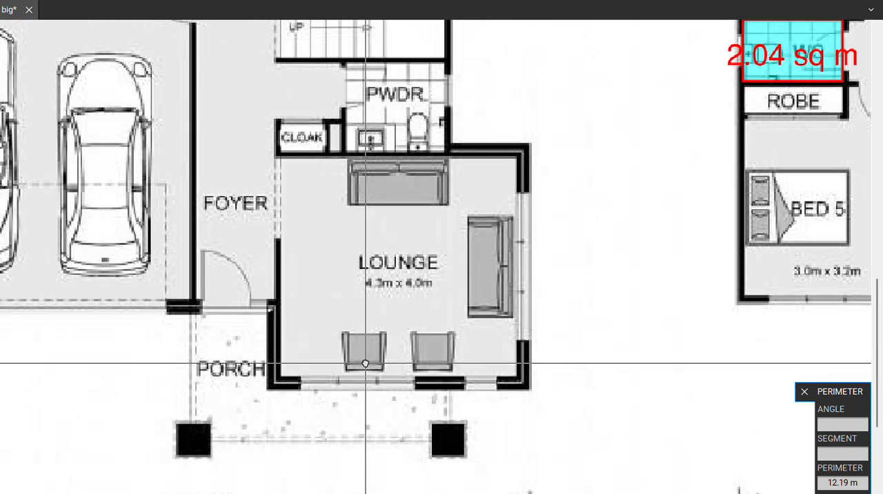
{"action": "left_click_drag", "start_coordinate": [388, 365], "coordinate": [343, 359]}
{"action": "scroll", "coordinate": [223, 166], "scroll_direction": "up", "scroll_amount": 2}
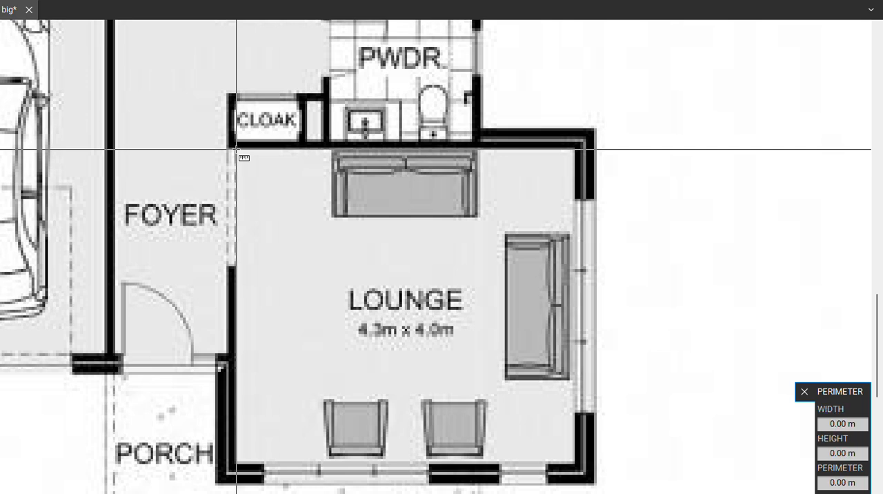
{"action": "left_click_drag", "start_coordinate": [237, 149], "coordinate": [585, 464]}
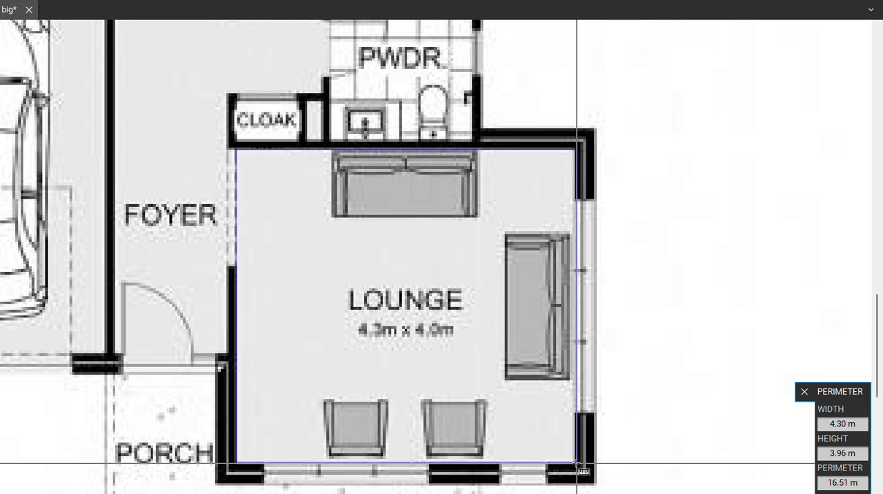
{"action": "left_click_drag", "start_coordinate": [577, 463], "coordinate": [577, 462]}
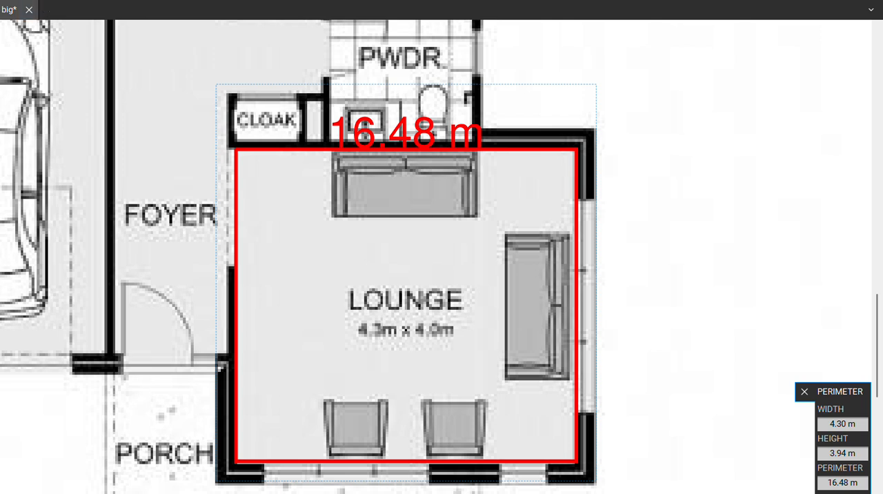
Add a rectangular area measurement over the Lounge, about 4.32 m wide by 3.99 m high.
{"action": "left_click", "coordinate": [276, 1]}
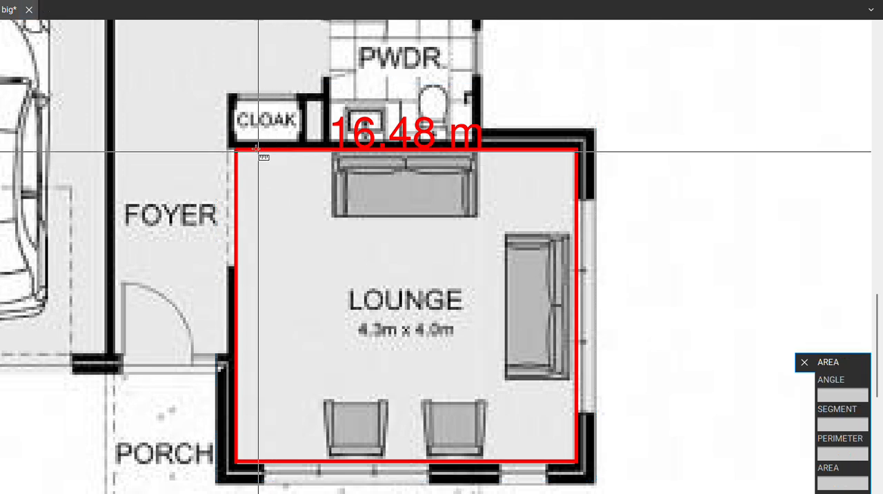
{"action": "left_click_drag", "start_coordinate": [236, 149], "coordinate": [578, 466]}
{"action": "scroll", "coordinate": [374, 228], "scroll_direction": "down", "scroll_amount": 3}
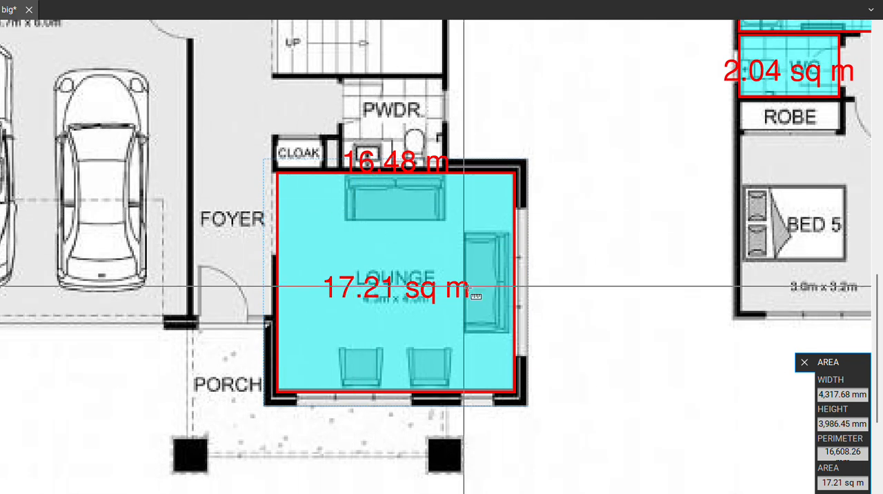
Review the length, area and perimeter measurements across both floor plans on the whole page.
{"action": "scroll", "coordinate": [418, 286], "scroll_direction": "down", "scroll_amount": 2}
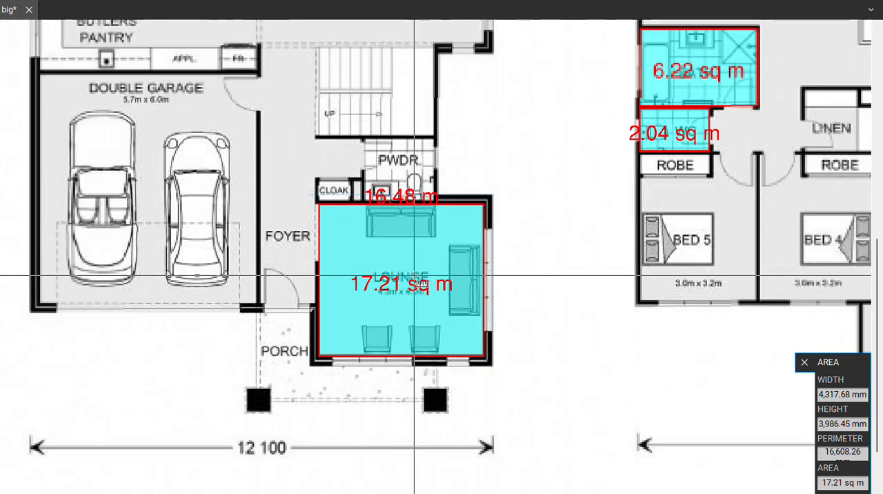
{"action": "scroll", "coordinate": [418, 283], "scroll_direction": "down", "scroll_amount": 3}
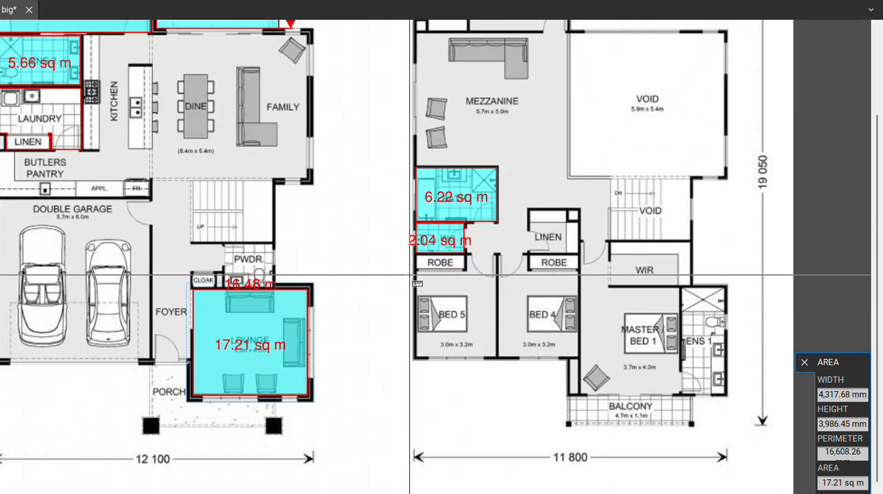
{"action": "scroll", "coordinate": [410, 275], "scroll_direction": "down", "scroll_amount": 3}
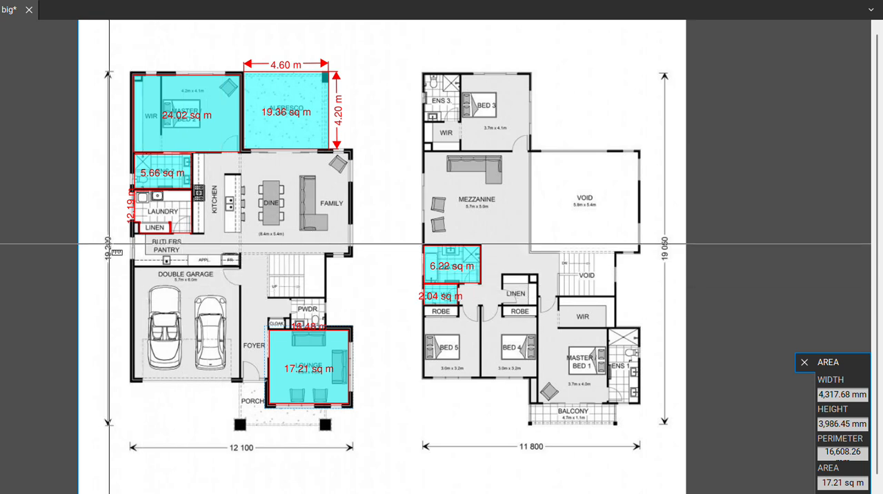
{"action": "scroll", "coordinate": [112, 257], "scroll_direction": "left", "scroll_amount": 1}
{"action": "scroll", "coordinate": [117, 266], "scroll_direction": "up", "scroll_amount": 1}
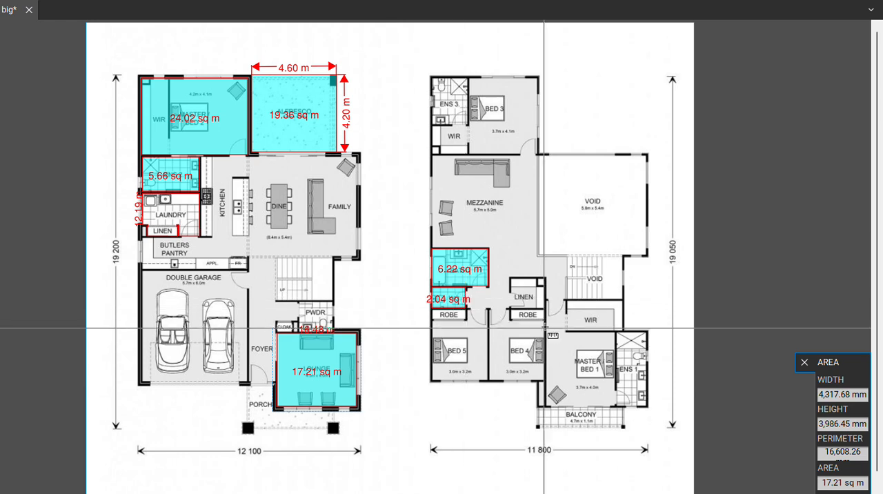
{"action": "scroll", "coordinate": [547, 302], "scroll_direction": "down", "scroll_amount": 1}
{"action": "scroll", "coordinate": [547, 303], "scroll_direction": "right", "scroll_amount": 1}
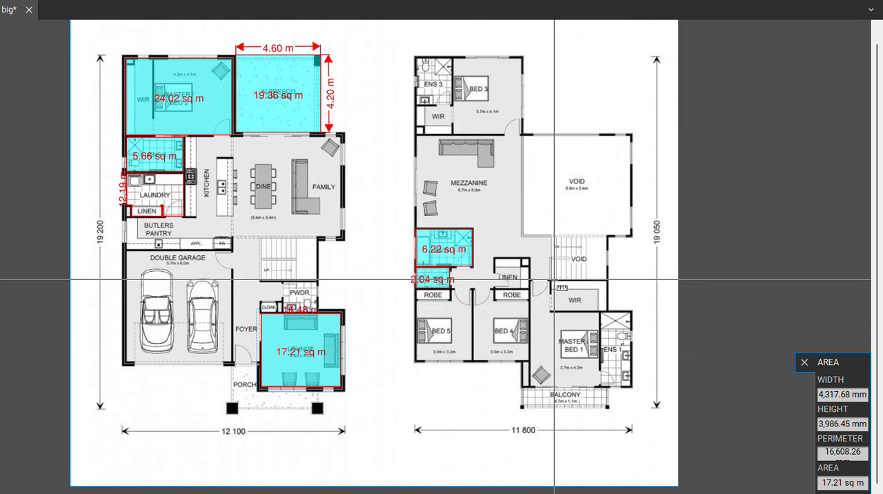
Add a rectangular area measurement over the Balcony below Master Bed 1, about 4.75 m wide by 1.12 m high.
{"action": "scroll", "coordinate": [526, 318], "scroll_direction": "up", "scroll_amount": 2}
{"action": "scroll", "coordinate": [525, 318], "scroll_direction": "up", "scroll_amount": 1}
{"action": "left_click_drag", "start_coordinate": [525, 318], "coordinate": [494, 234]}
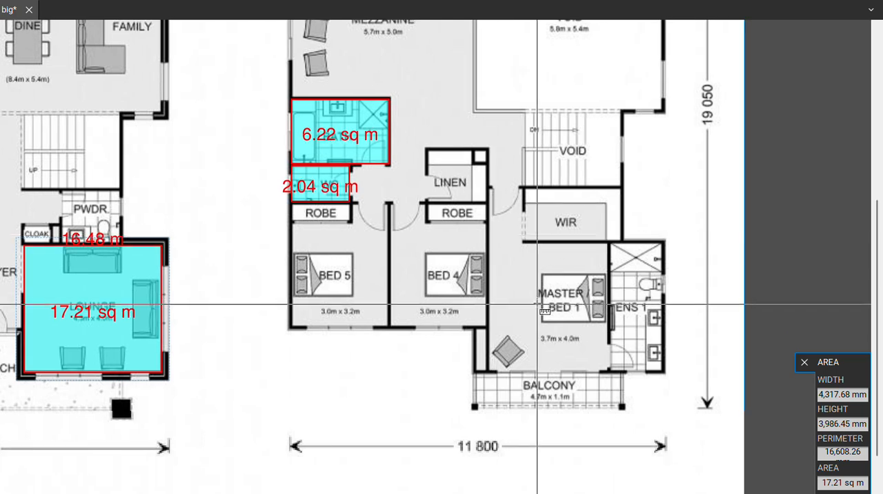
{"action": "scroll", "coordinate": [541, 303], "scroll_direction": "up", "scroll_amount": 1}
{"action": "left_click_drag", "start_coordinate": [578, 396], "coordinate": [449, 293]}
{"action": "scroll", "coordinate": [449, 296], "scroll_direction": "up", "scroll_amount": 2}
{"action": "scroll", "coordinate": [448, 297], "scroll_direction": "up", "scroll_amount": 1}
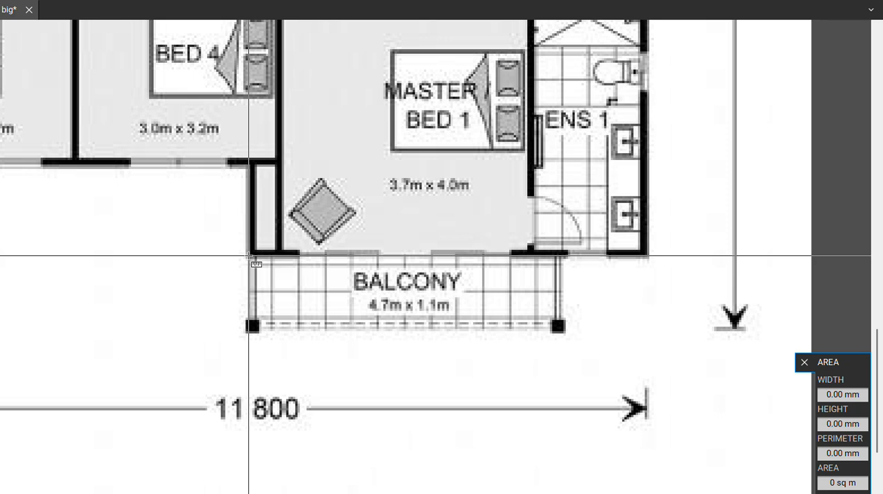
{"action": "left_click_drag", "start_coordinate": [249, 257], "coordinate": [562, 330]}
Add a length measurement of about 4.74 m along the Balcony's upper edge, from one corner to the other.
{"action": "left_click_drag", "start_coordinate": [628, 214], "coordinate": [520, 249]}
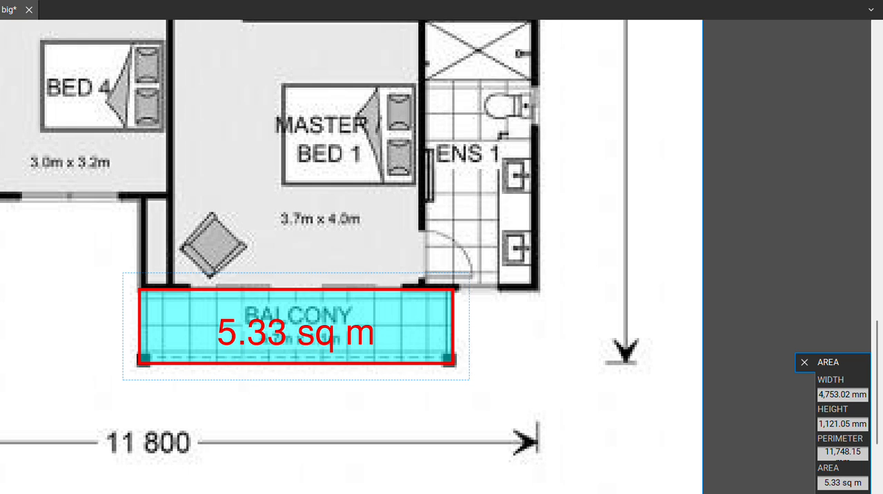
{"action": "key", "text": "shift+alt+p"}
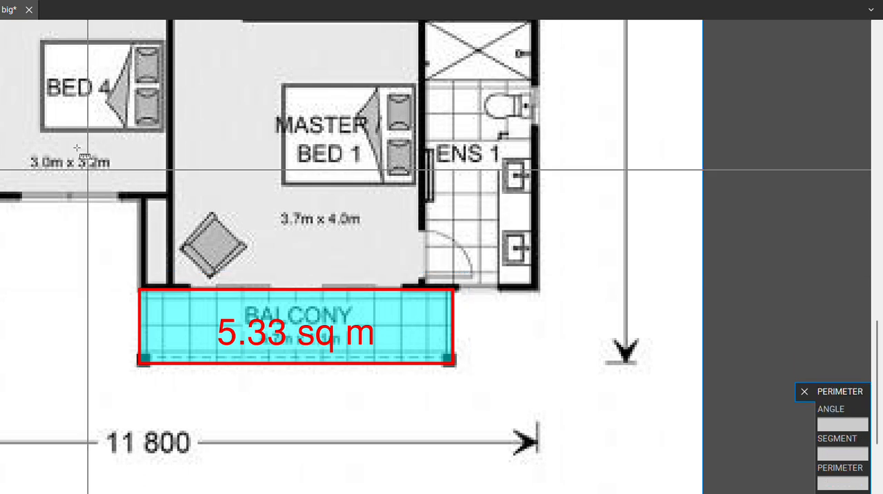
{"action": "left_click", "coordinate": [141, 290]}
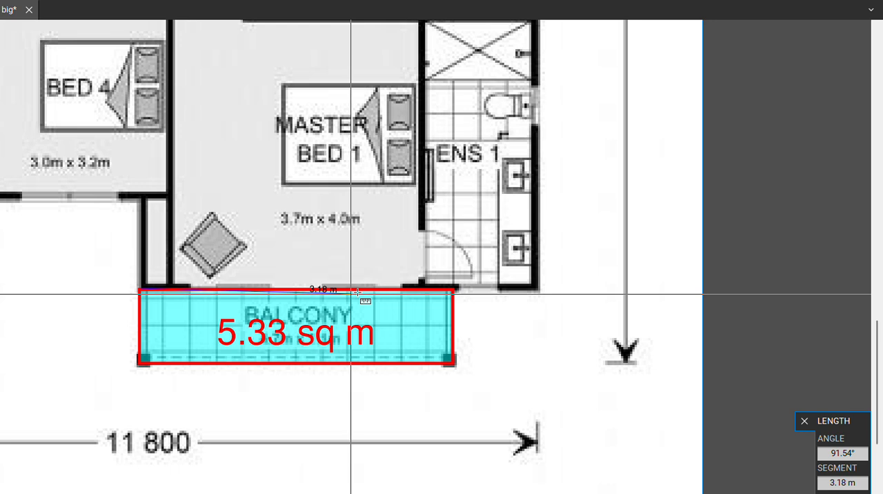
{"action": "left_click", "coordinate": [455, 288]}
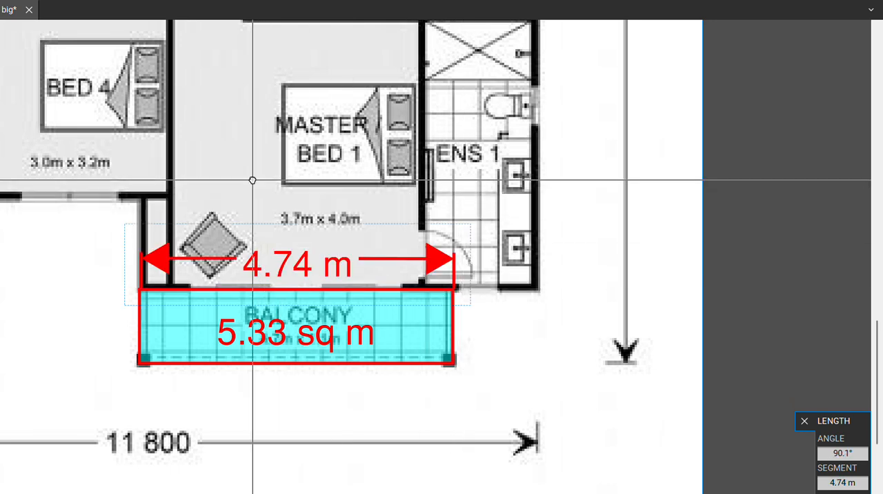
Review the Balcony measurements together with the other length, area and perimeter measurements across both floor plans.
{"action": "mouse_move", "coordinate": [253, 180]}
{"action": "left_mouse_down"}
{"action": "mouse_move", "coordinate": [308, 248]}
{"action": "mouse_move", "coordinate": [368, 253]}
{"action": "mouse_move", "coordinate": [403, 296]}
{"action": "left_mouse_up"}
{"action": "scroll", "coordinate": [335, 245], "scroll_direction": "down", "scroll_amount": 2}
{"action": "scroll", "coordinate": [339, 233], "scroll_direction": "down", "scroll_amount": 2}
{"action": "left_click_drag", "start_coordinate": [320, 226], "coordinate": [395, 298]}
{"action": "scroll", "coordinate": [376, 239], "scroll_direction": "down", "scroll_amount": 1}
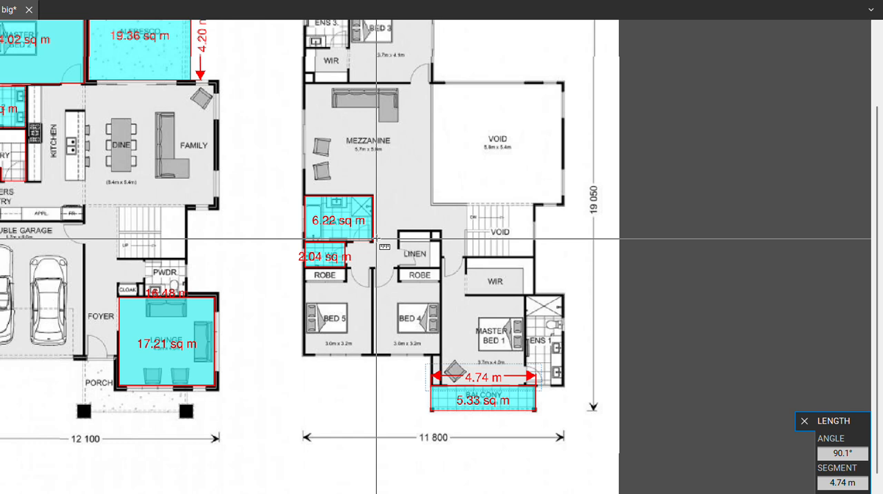
{"action": "left_click_drag", "start_coordinate": [374, 225], "coordinate": [465, 249]}
{"action": "scroll", "coordinate": [283, 217], "scroll_direction": "down", "scroll_amount": 1}
{"action": "left_click_drag", "start_coordinate": [281, 204], "coordinate": [347, 250]}
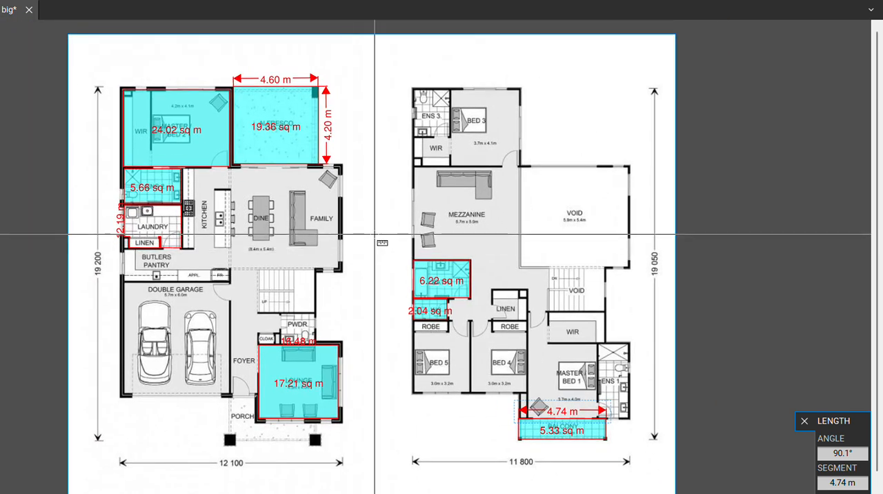